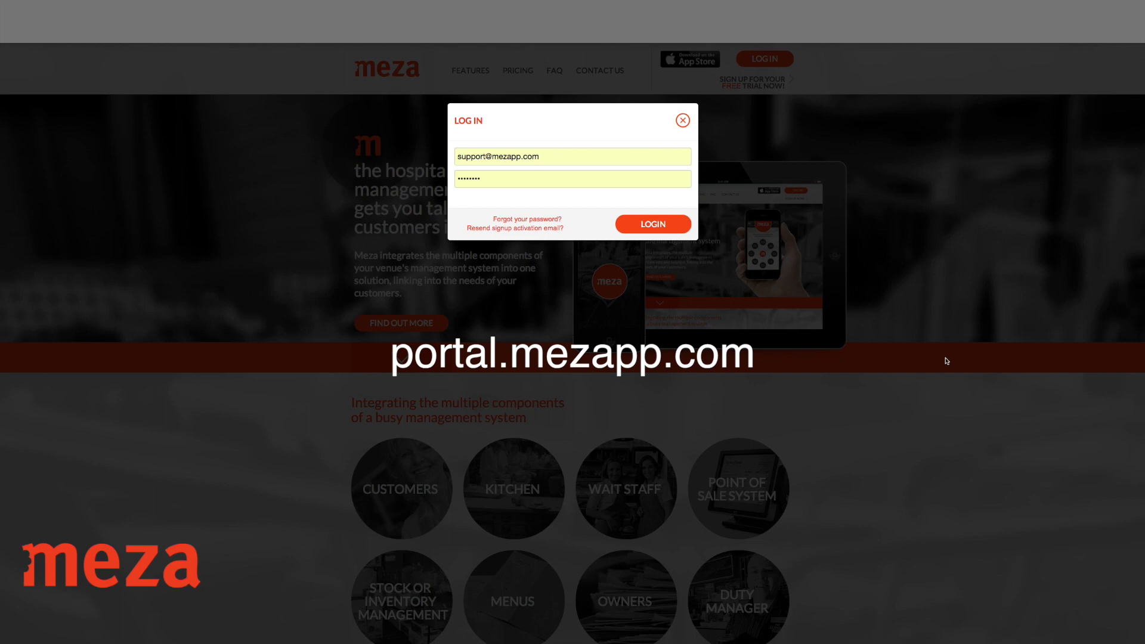
# Sign in to Meza Portal with the entered email and password.
pyautogui.click(663, 228)
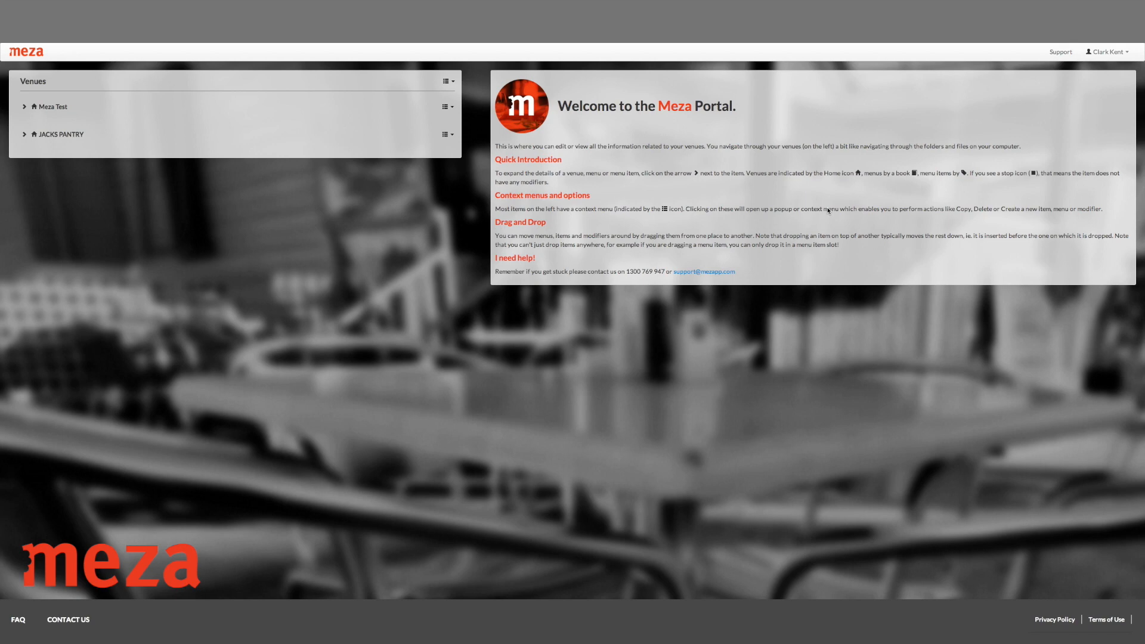
# Open the JACKS PANTRY venue for editing and show its Contact section.
pyautogui.click(63, 136)
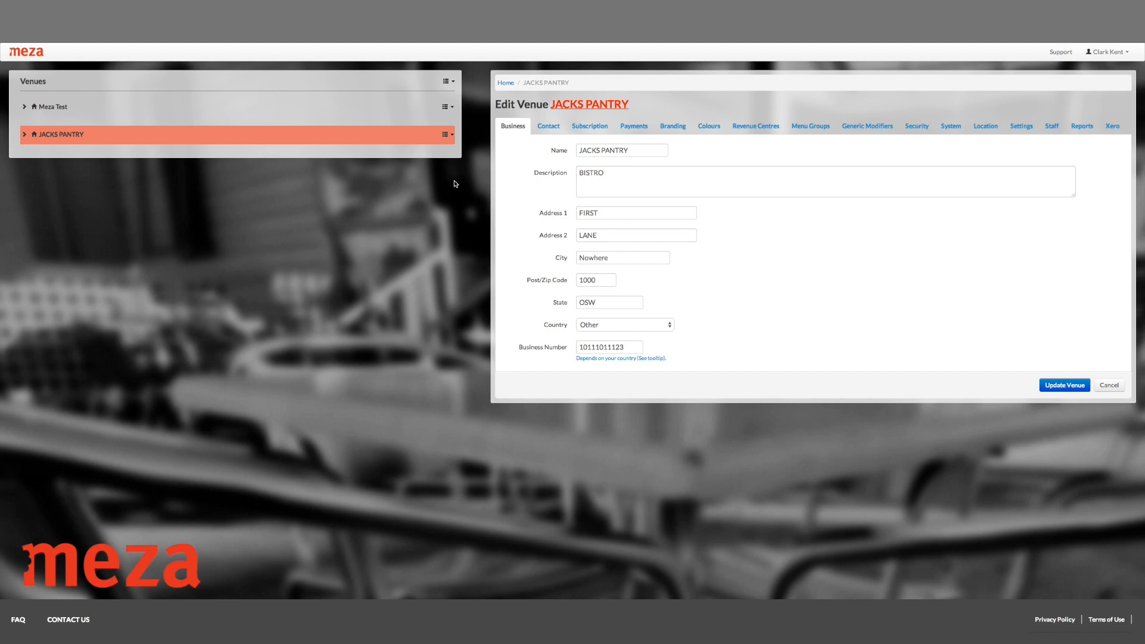
pyautogui.click(558, 128)
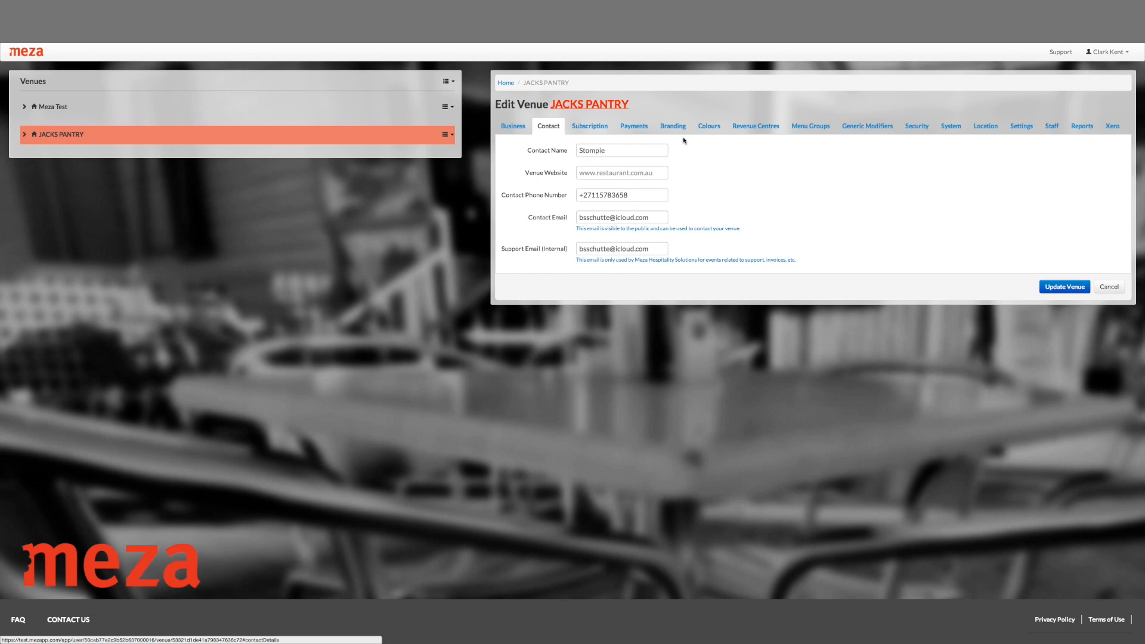
# Review the JACKS PANTRY Standard plan subscription and its payment card fields.
pyautogui.click(599, 129)
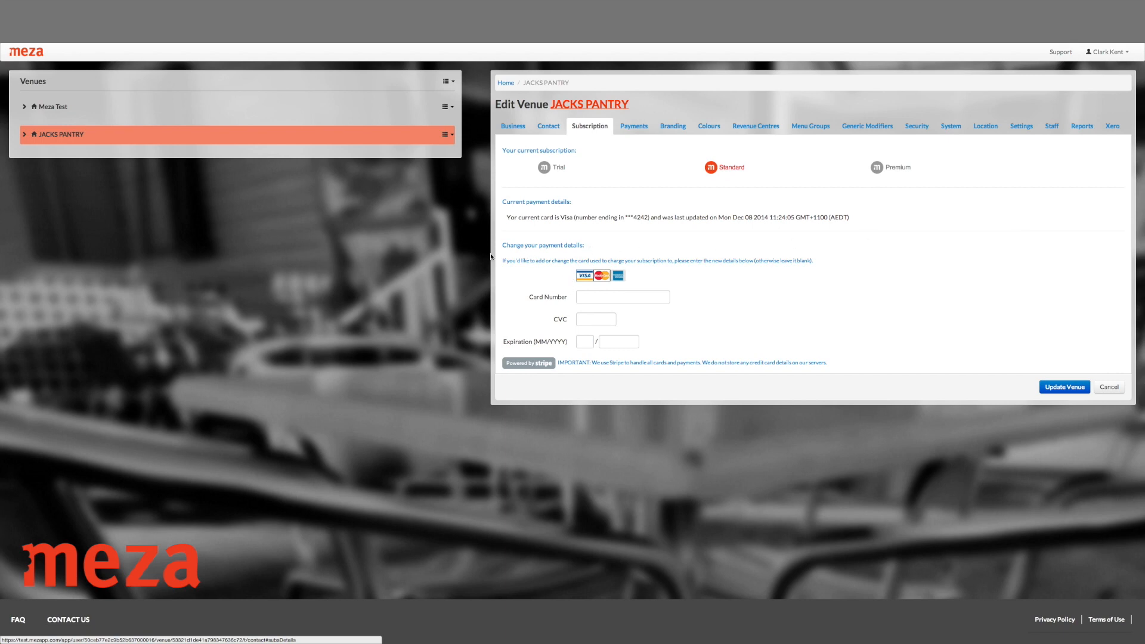
pyautogui.moveTo(500, 241); pyautogui.dragTo(800, 380)
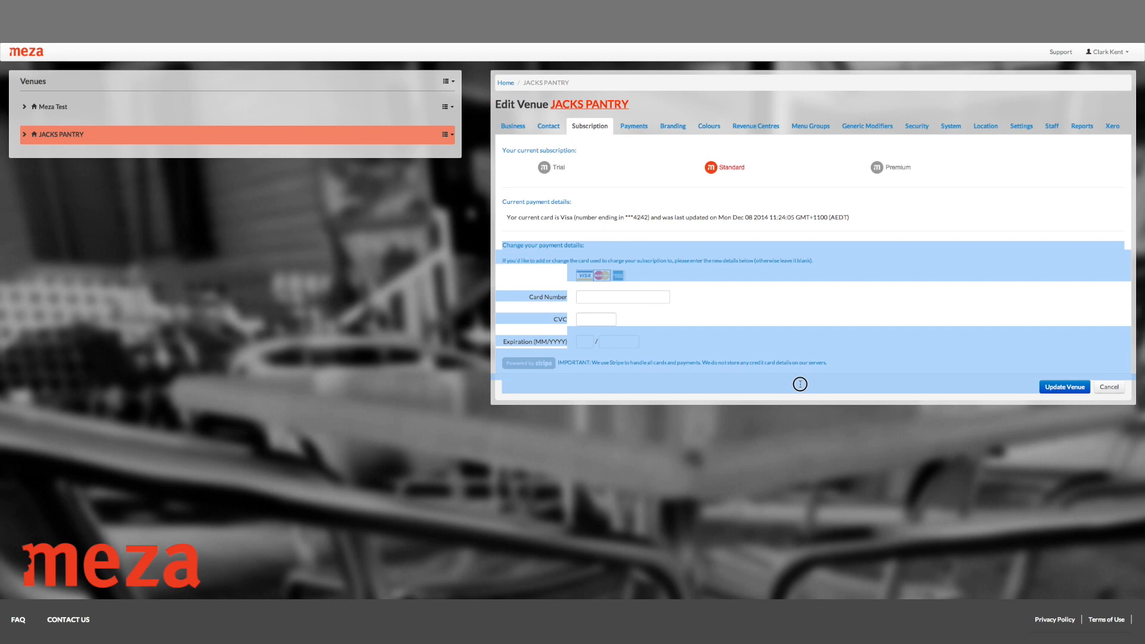
pyautogui.click(770, 394)
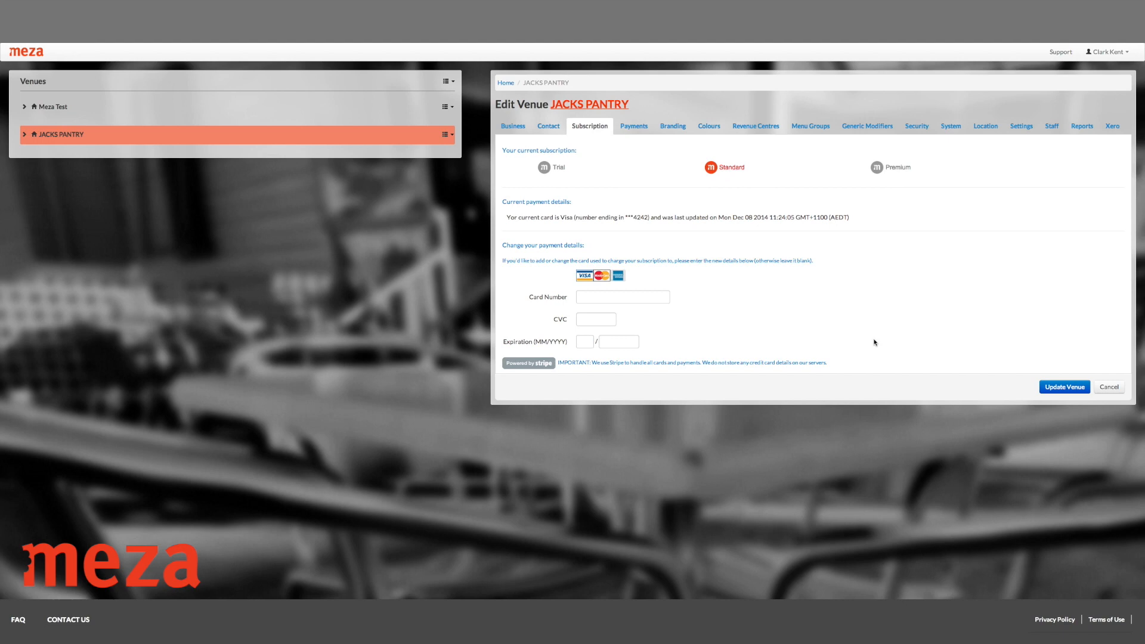
pyautogui.click(623, 299)
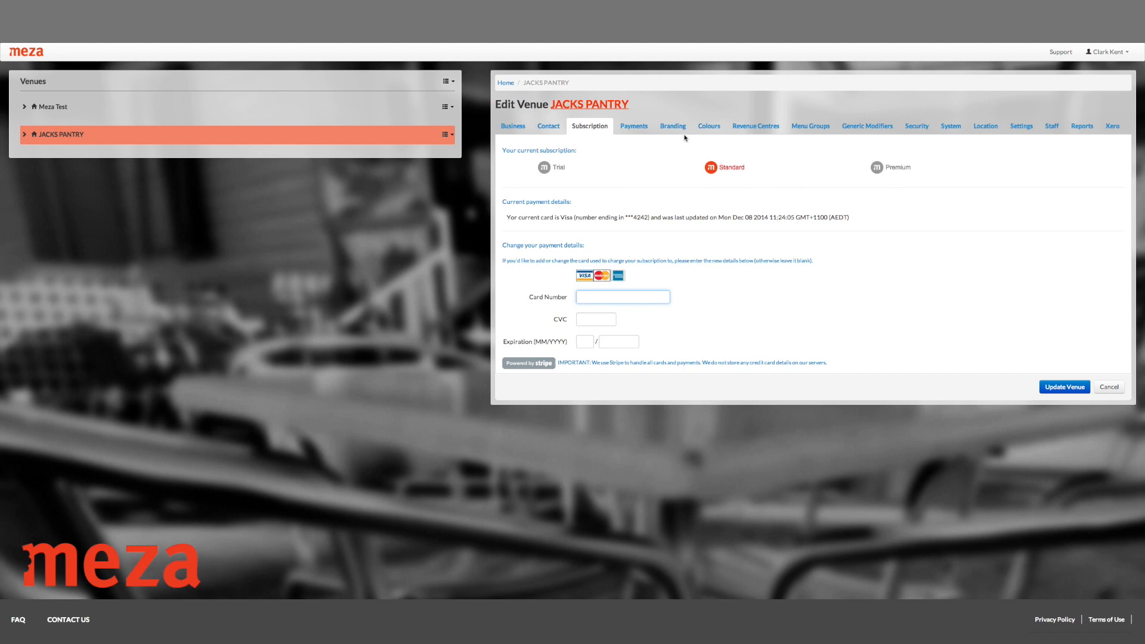
pyautogui.click(637, 126)
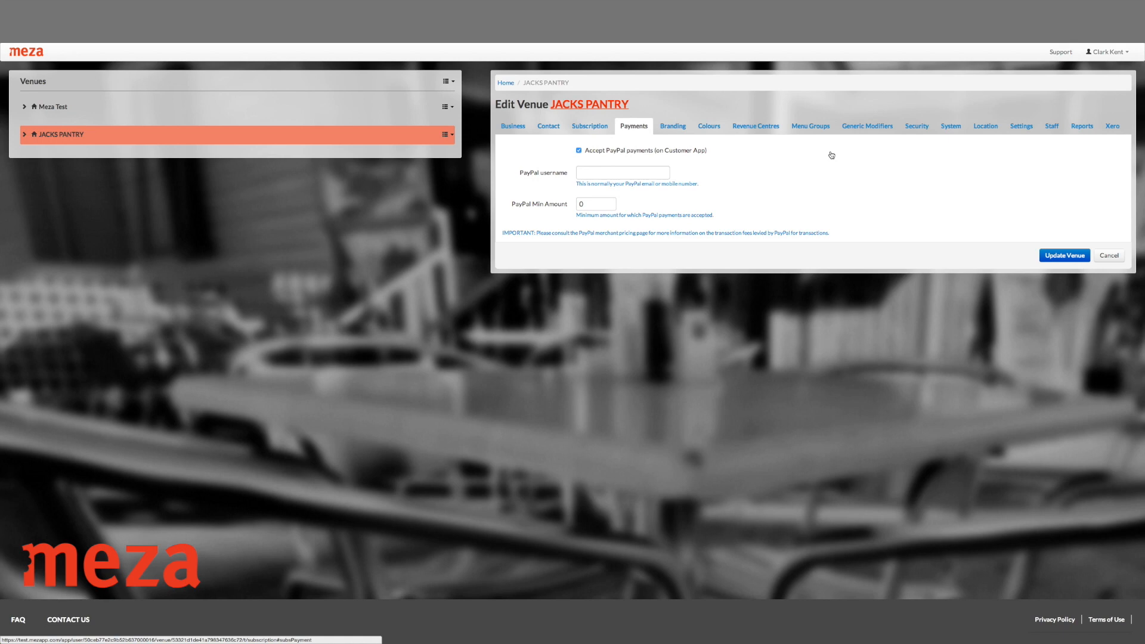
# Check the PayPal username (empty) and PayPal Min Amount (0) fields.
pyautogui.click(615, 172)
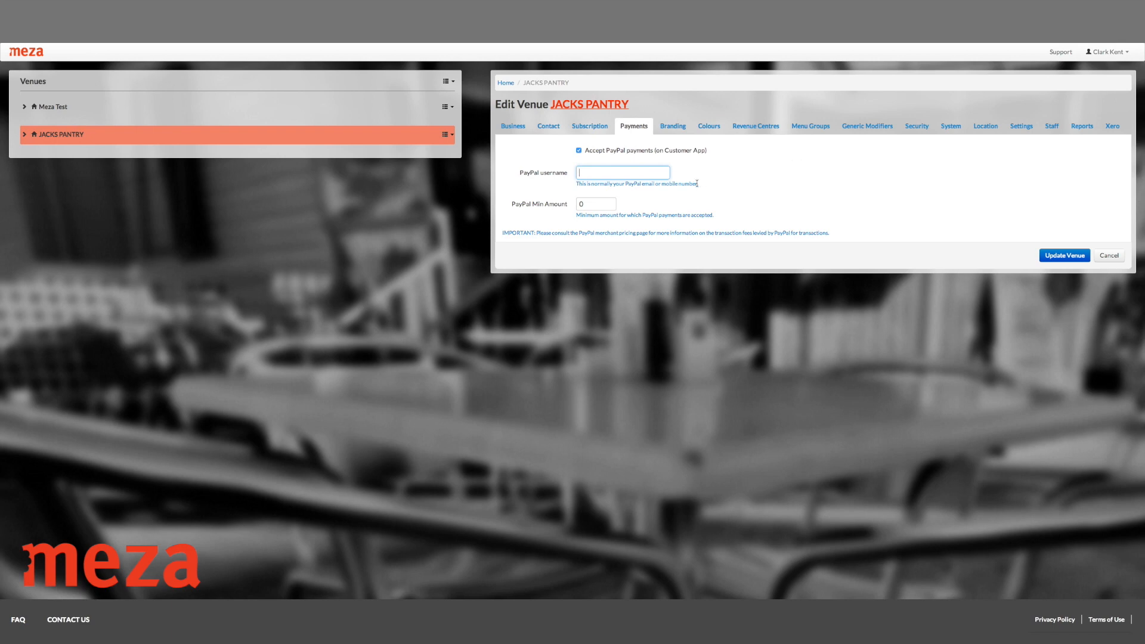
pyautogui.click(588, 203)
pyautogui.click(672, 125)
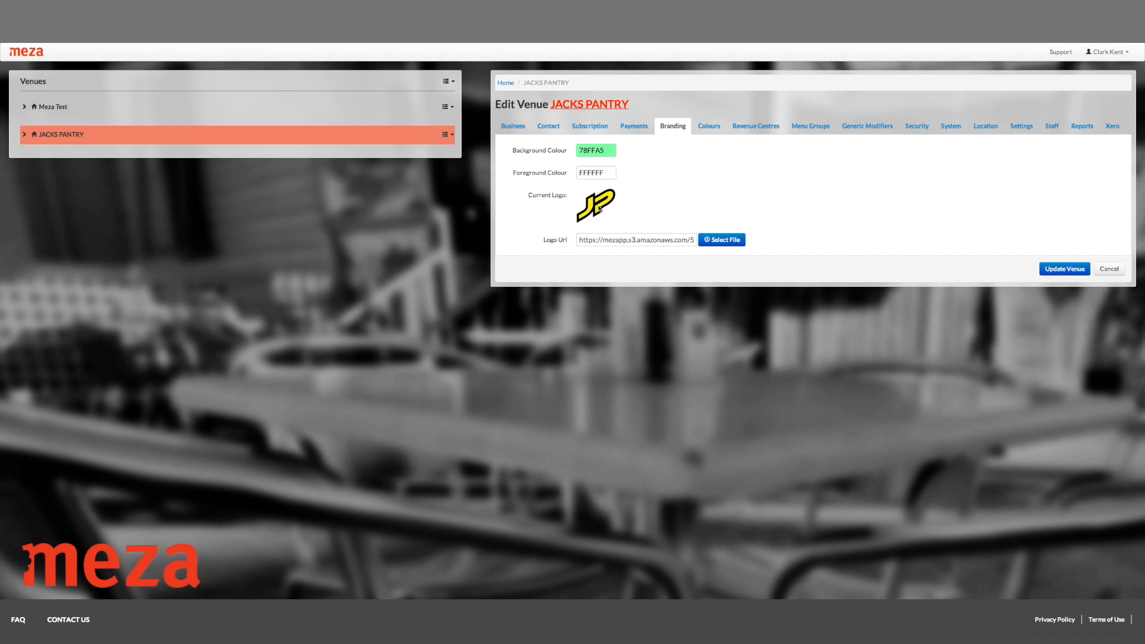
# Set the Starter category colour to pink FF297E in the Colours section.
pyautogui.click(706, 128)
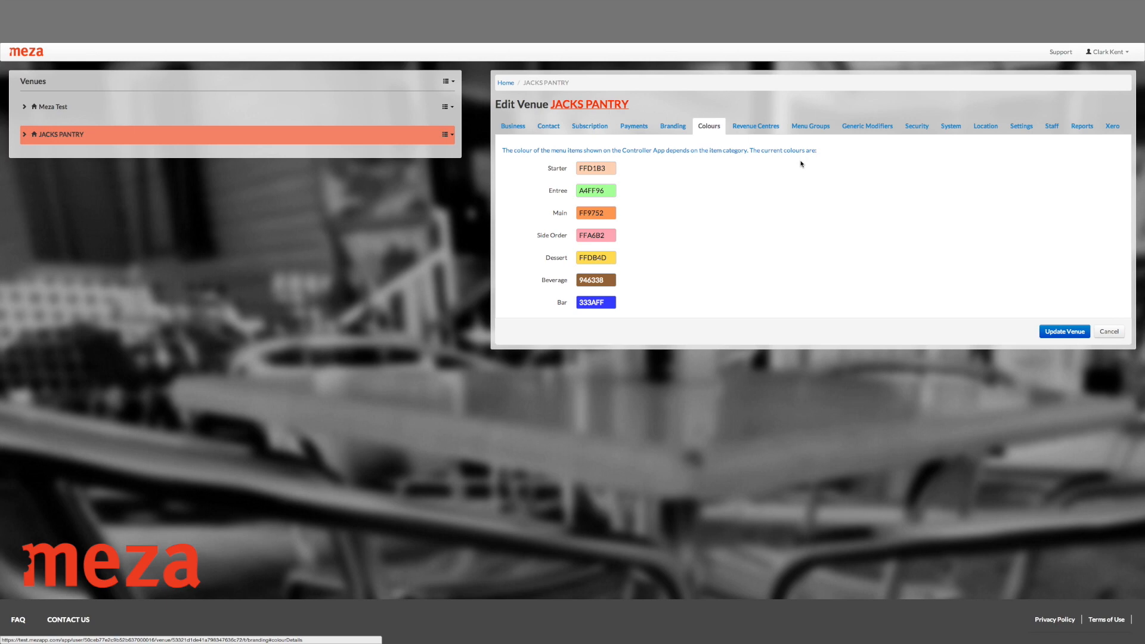
pyautogui.click(610, 168)
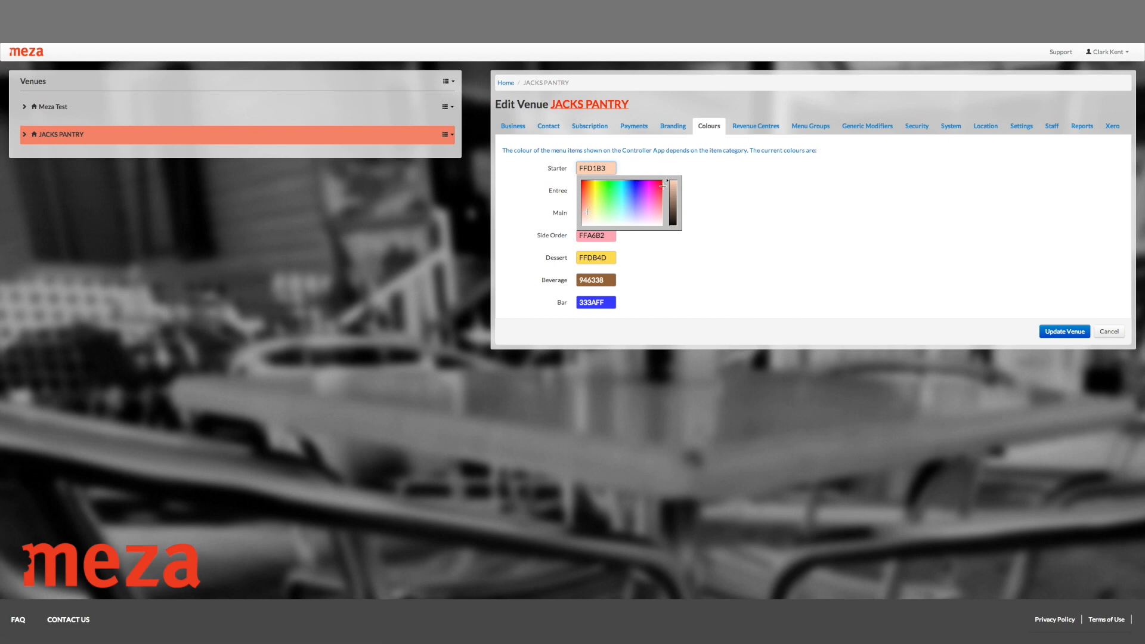
pyautogui.click(657, 188)
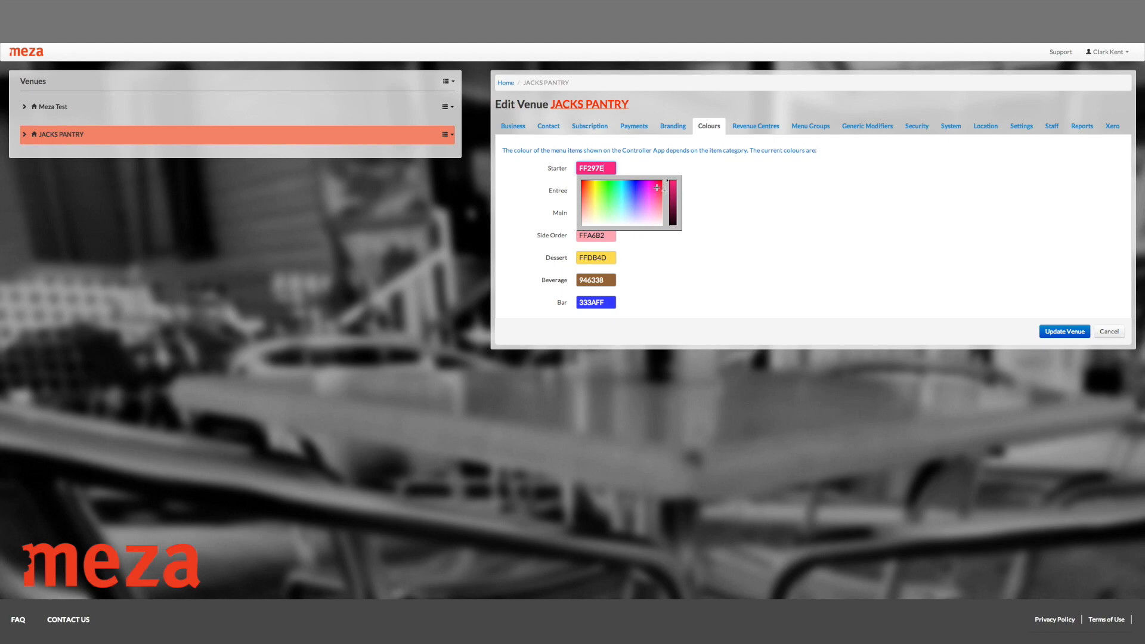
pyautogui.click(719, 189)
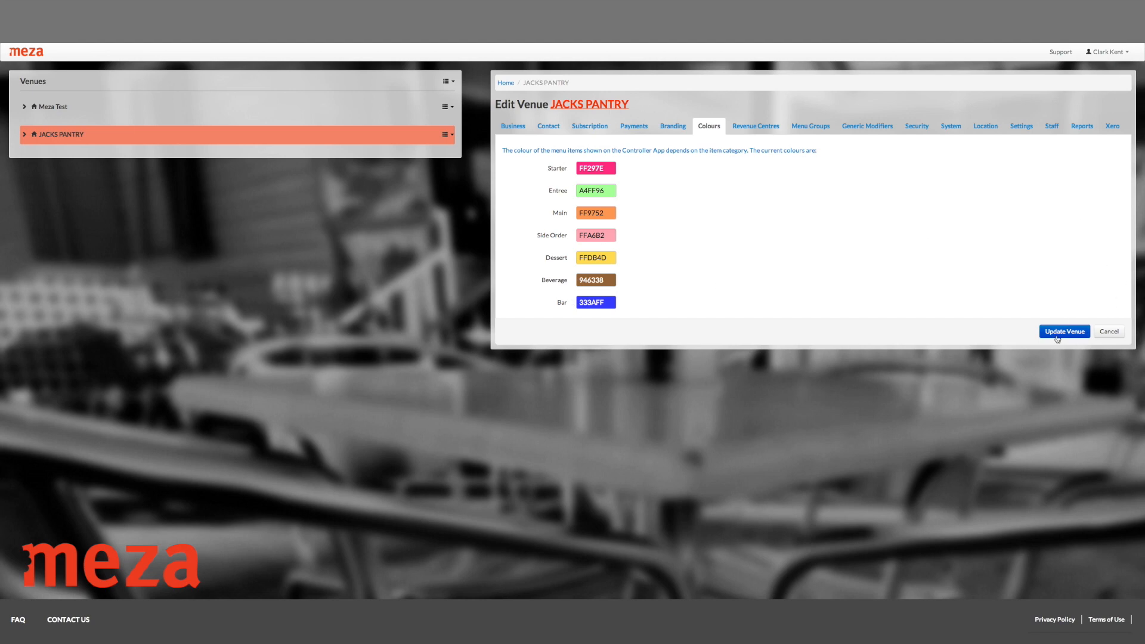
pyautogui.click(739, 127)
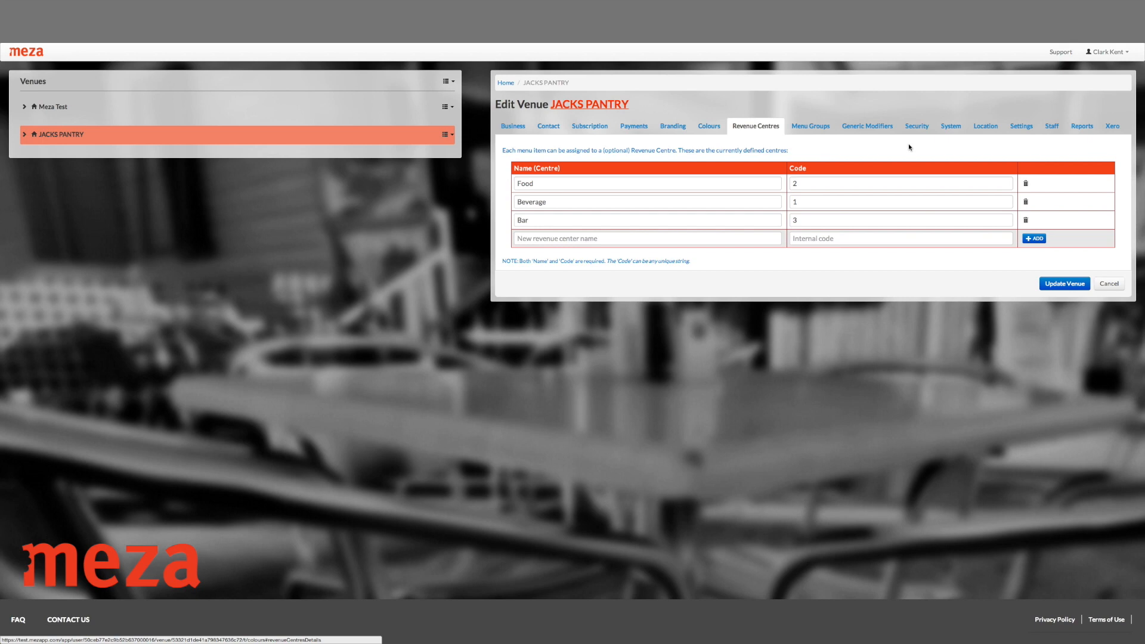
# Add a 'Specials' menu group coloured green 3BFF41 below Kids.
pyautogui.click(811, 126)
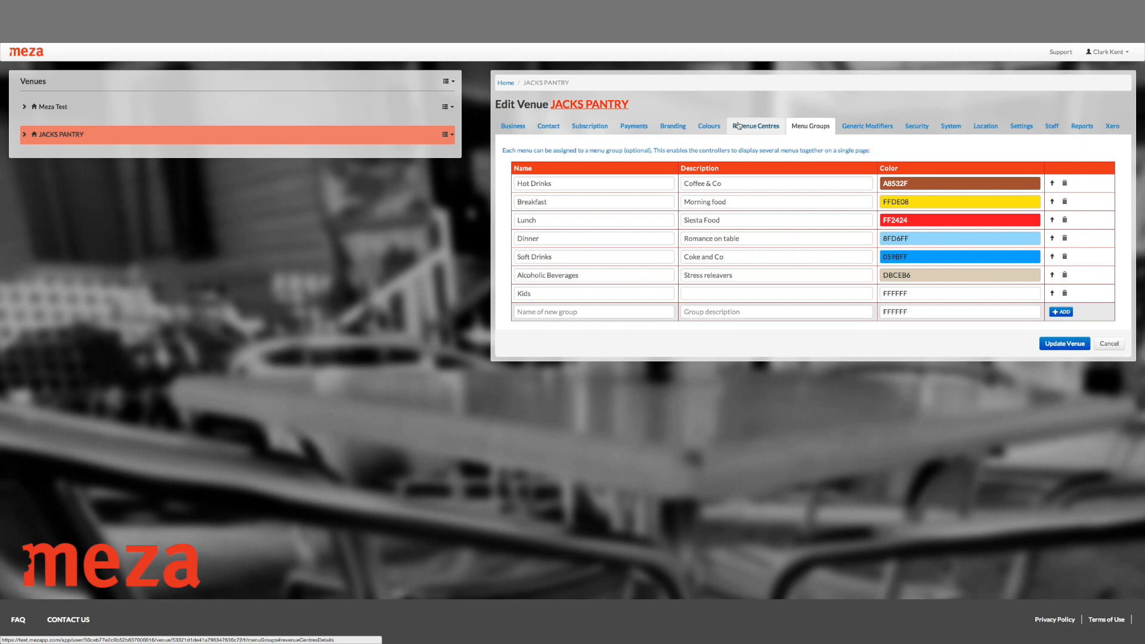
pyautogui.click(976, 183)
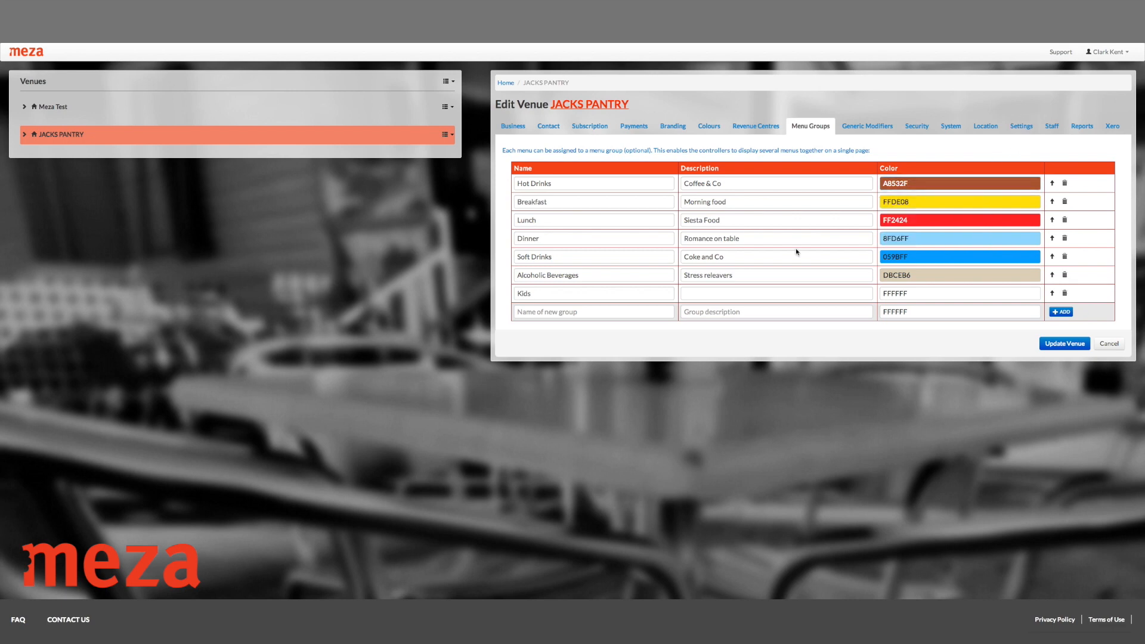
pyautogui.click(573, 313)
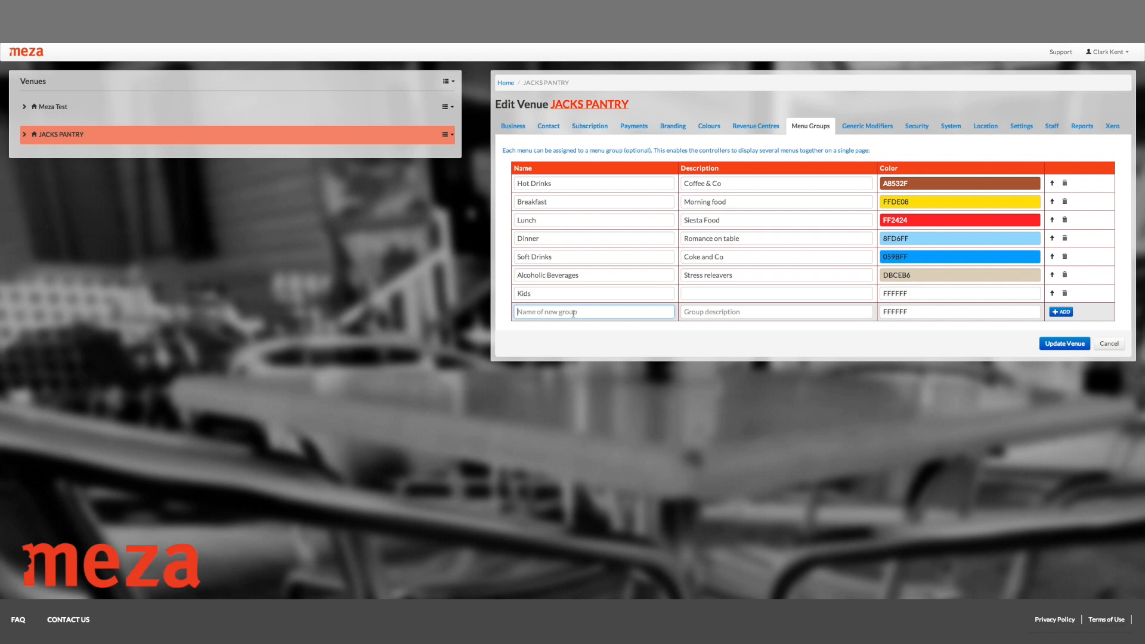
pyautogui.write('Specials')
pyautogui.click(741, 312)
pyautogui.click(954, 315)
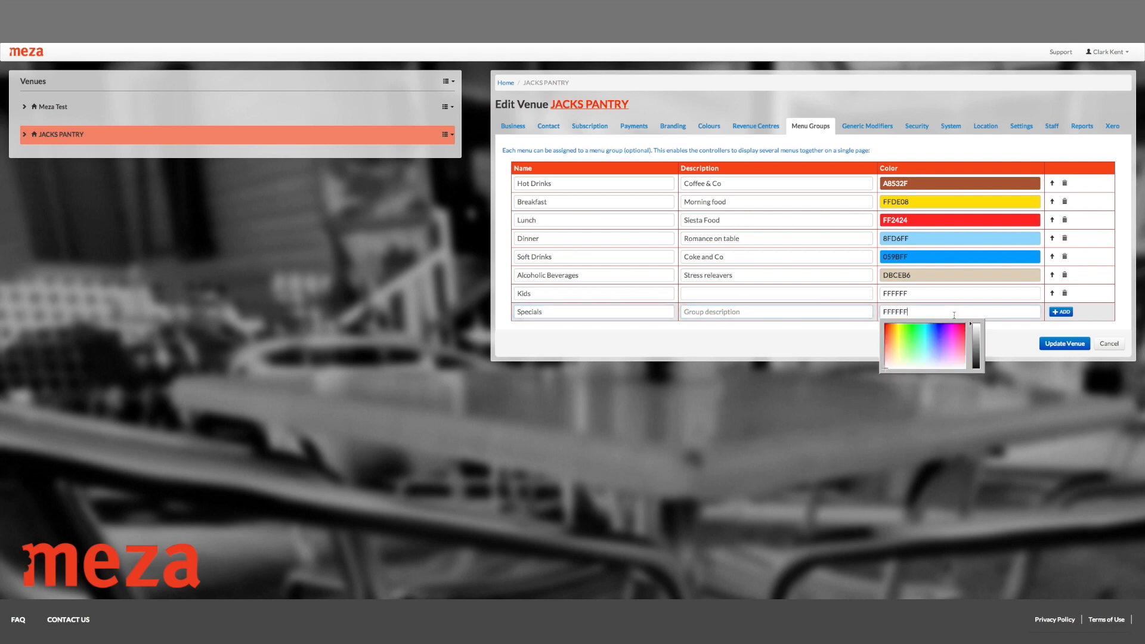
pyautogui.click(912, 334)
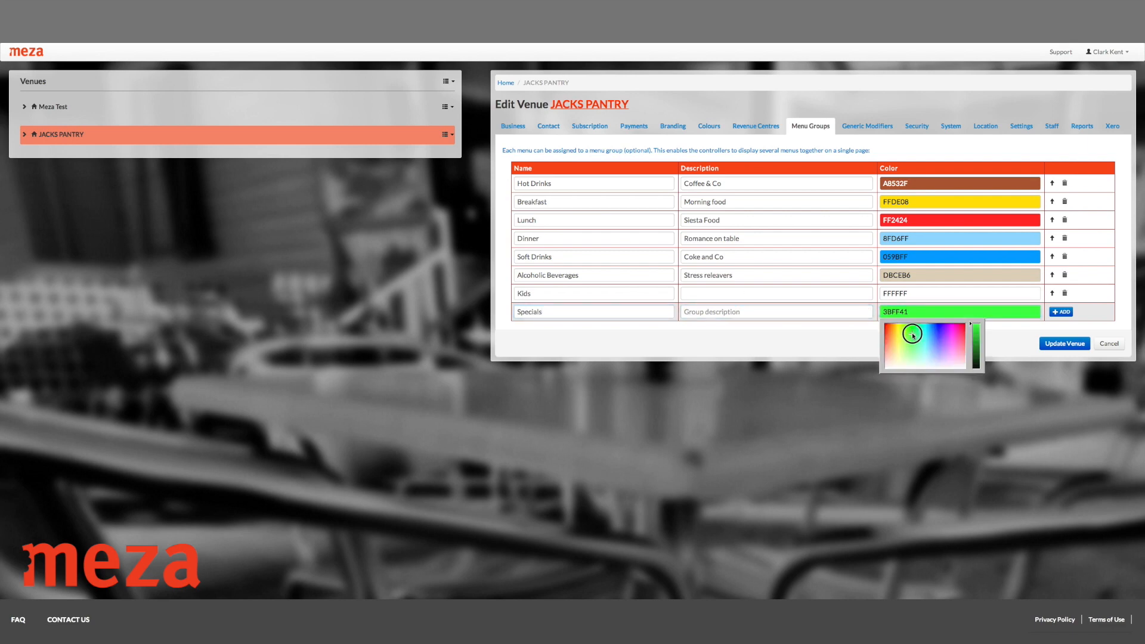
pyautogui.click(1065, 312)
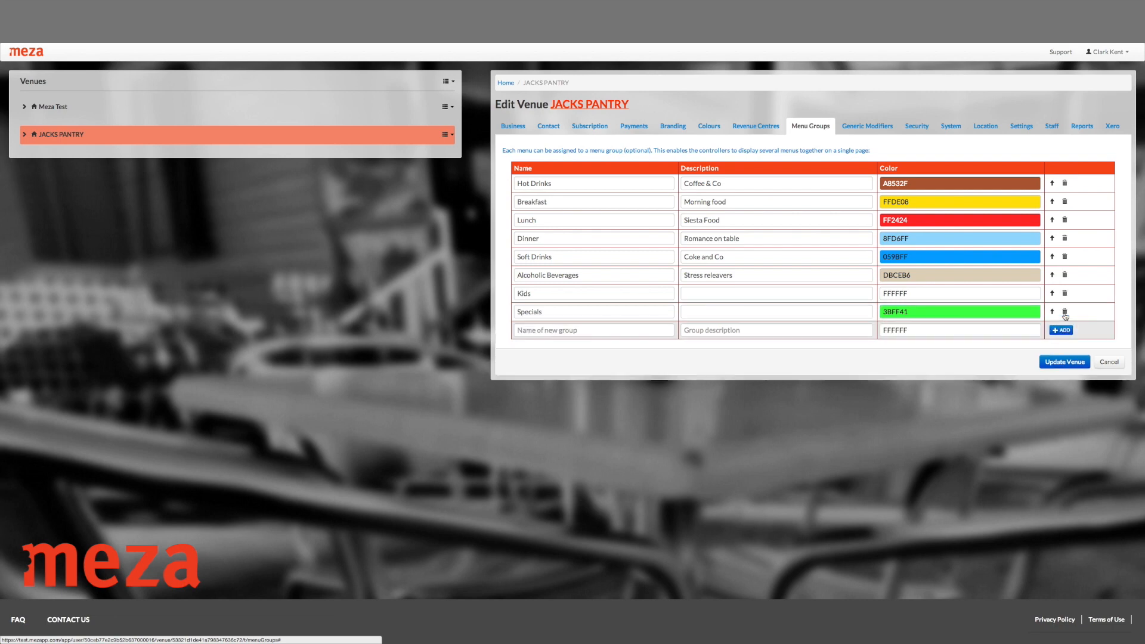
pyautogui.click(1048, 362)
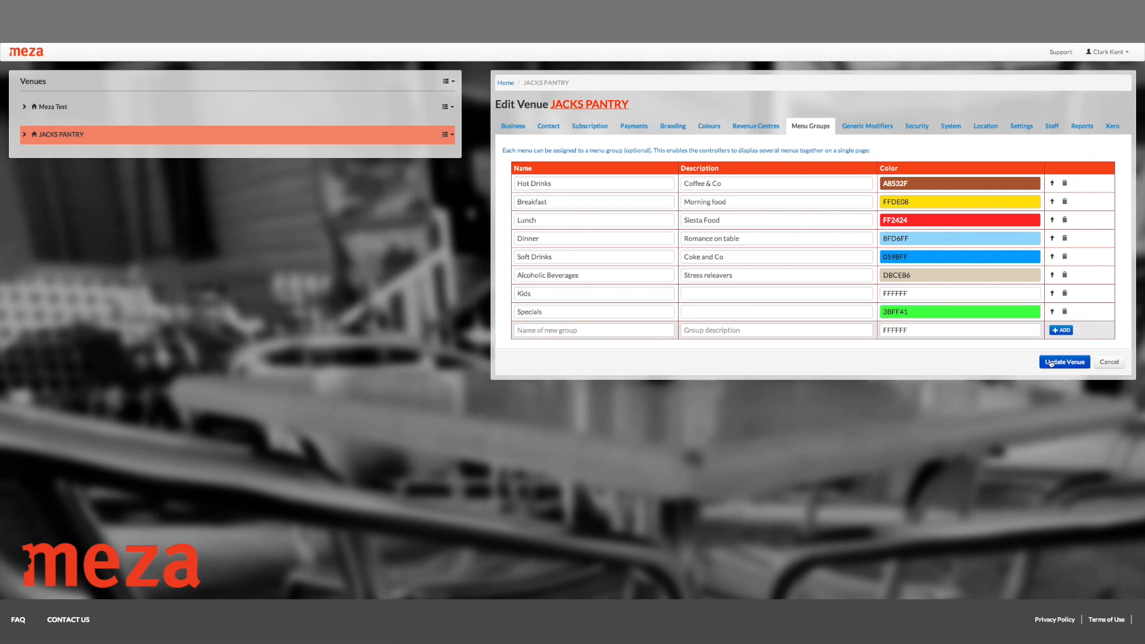
# Add a taxable 'Holiday Surcharge' generic modifier priced at 10%.
pyautogui.click(853, 133)
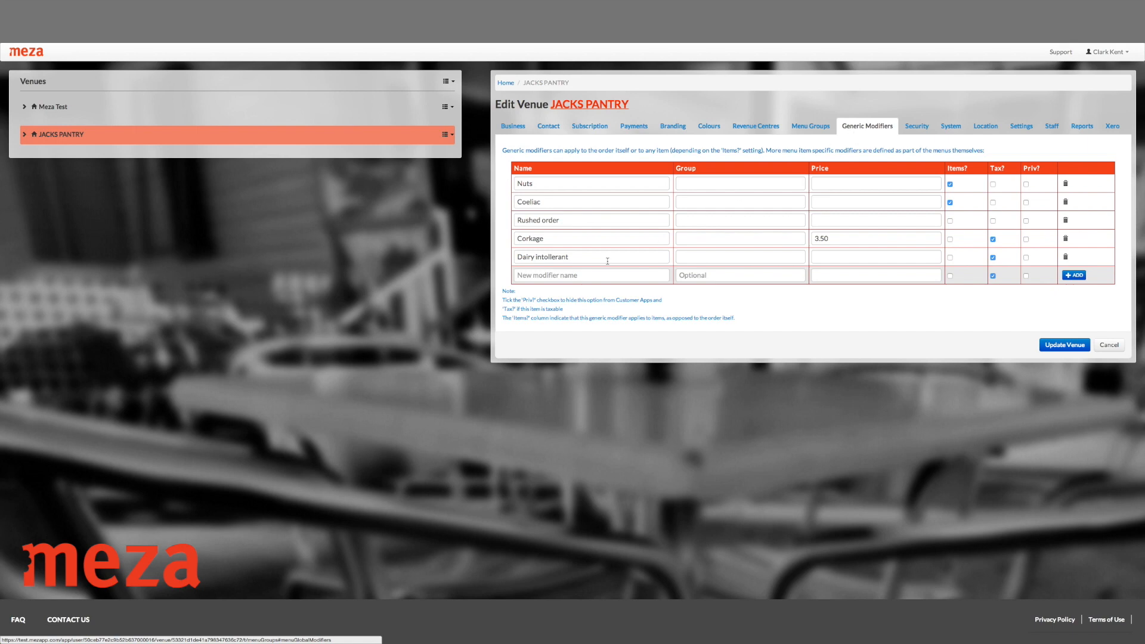
pyautogui.click(584, 275)
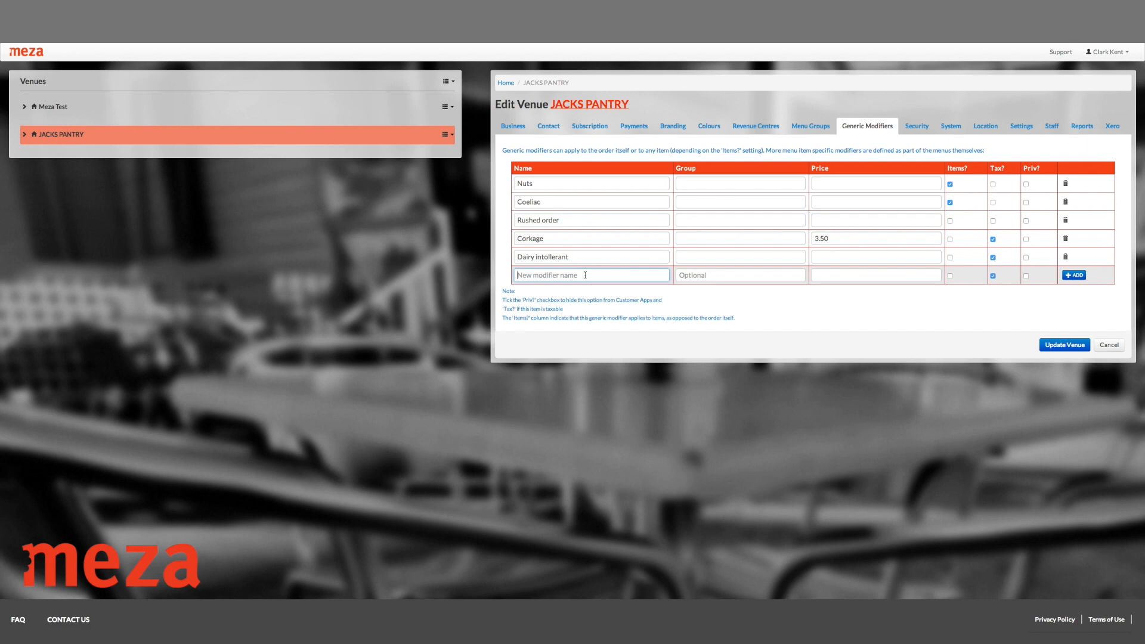
pyautogui.write('Holiday Surcharge')
pyautogui.click(841, 275)
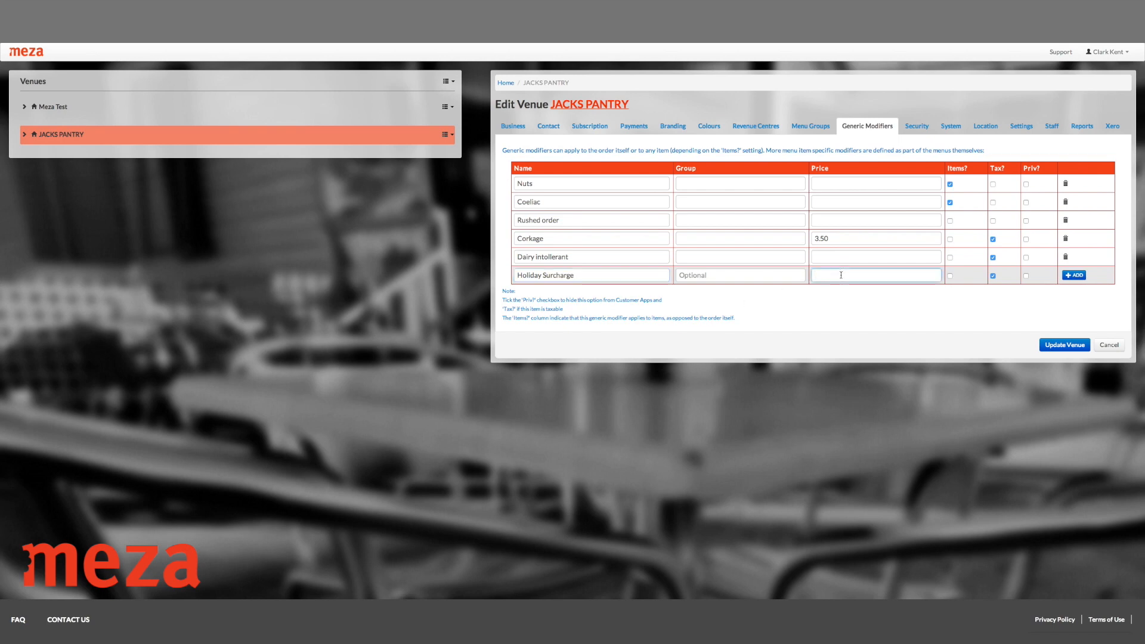
pyautogui.write('10%')
pyautogui.click(1073, 277)
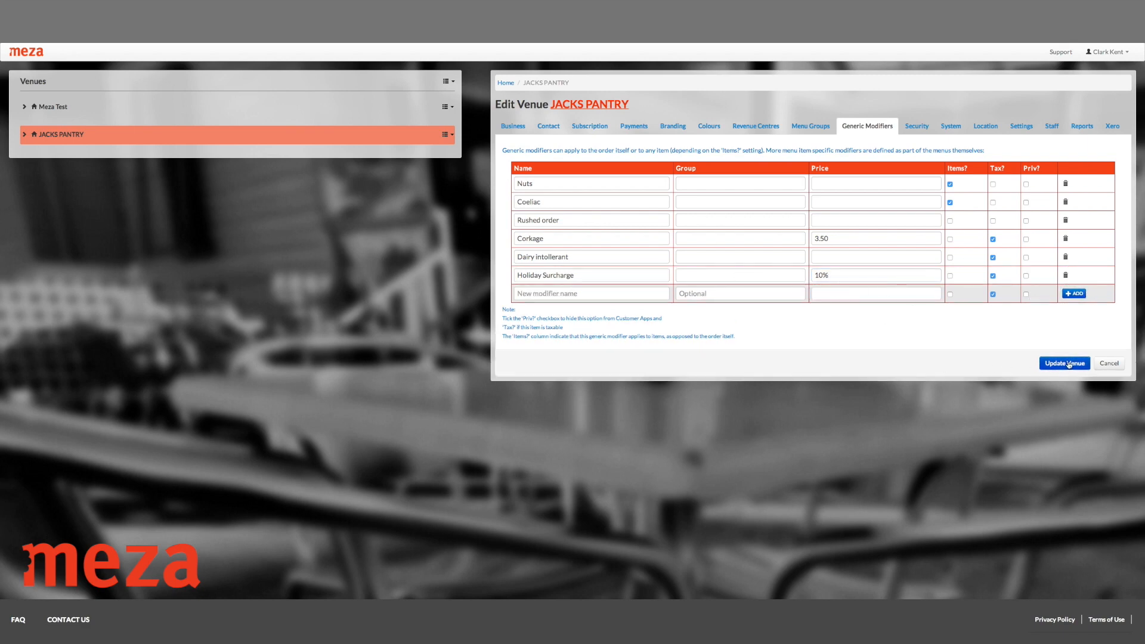
# Look over the System details, then view the Location latitude and longitude, both 0.
pyautogui.click(951, 128)
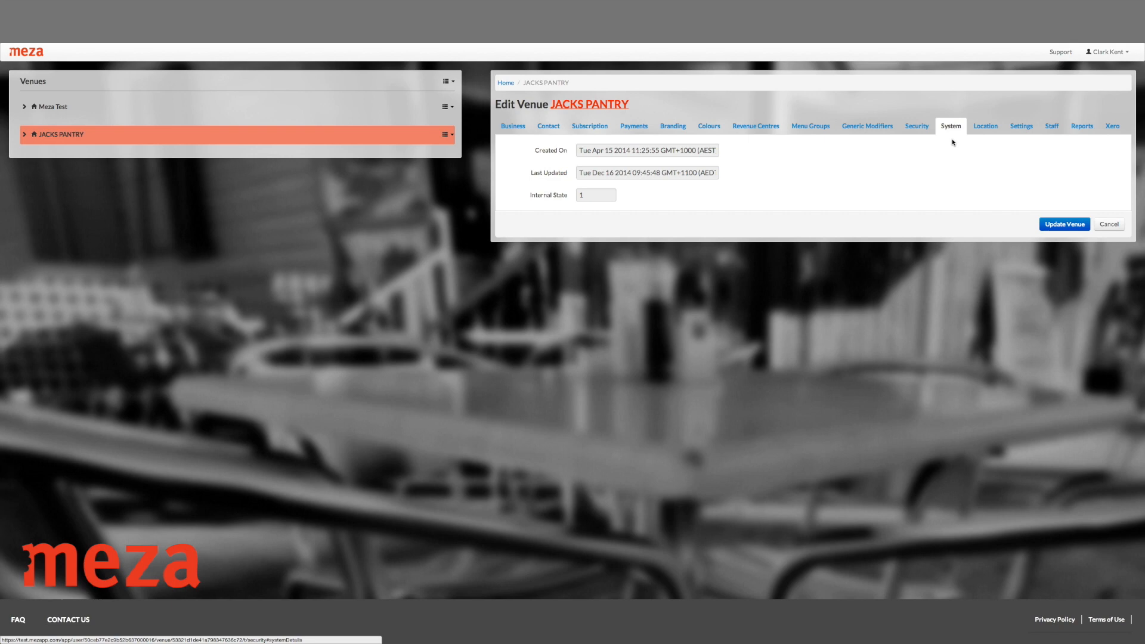
pyautogui.click(989, 130)
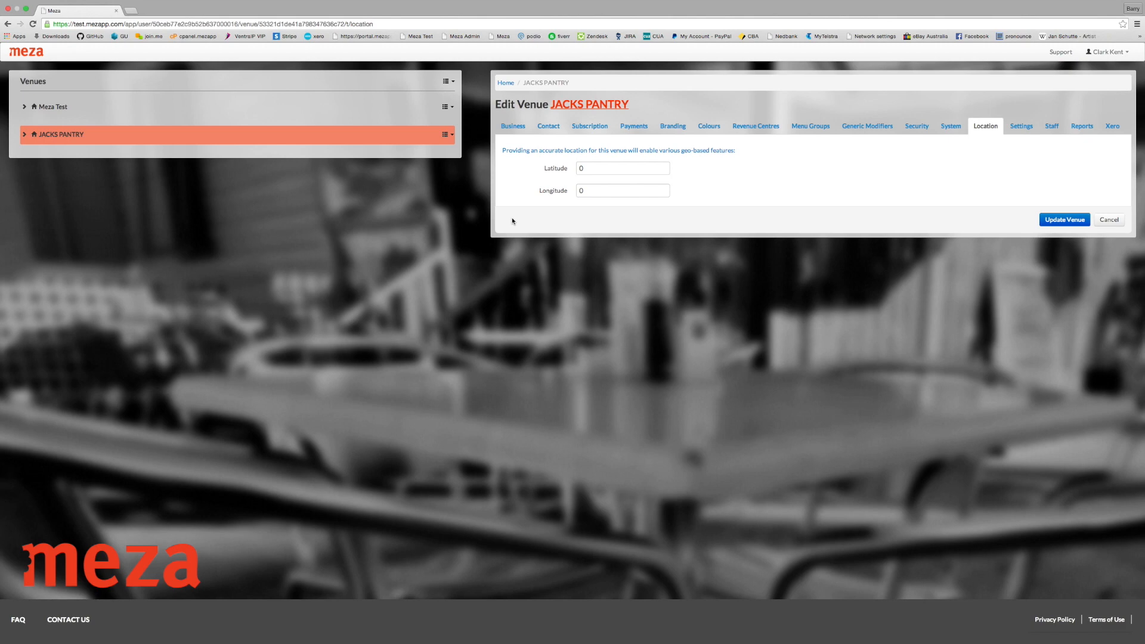
pyautogui.click(129, 11)
pyautogui.write('google maps')
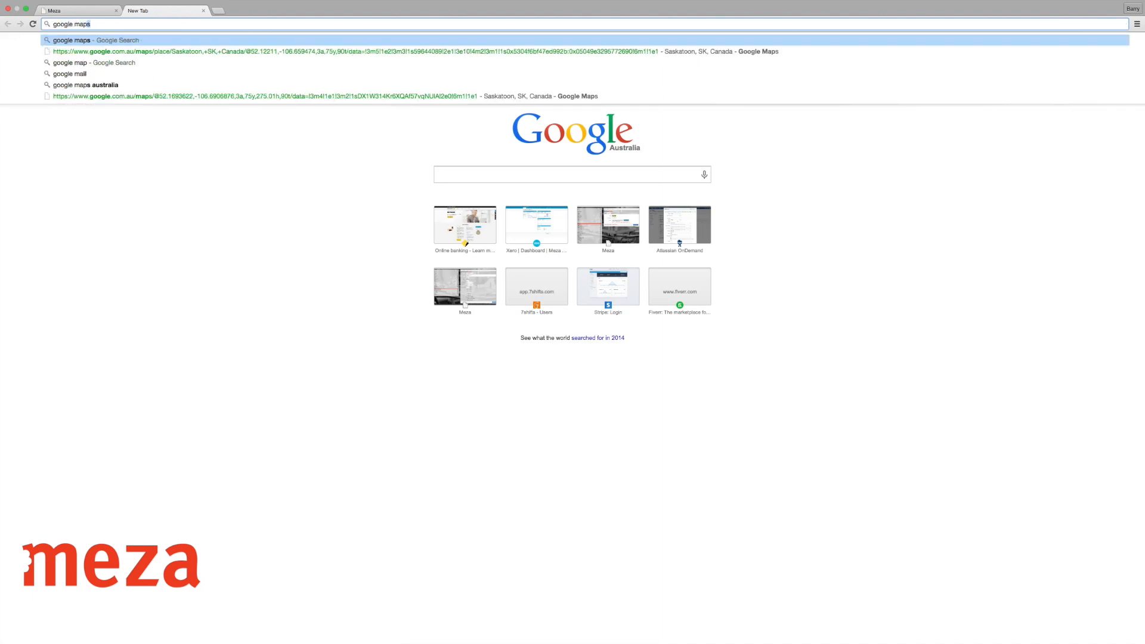
pyautogui.press('Return')
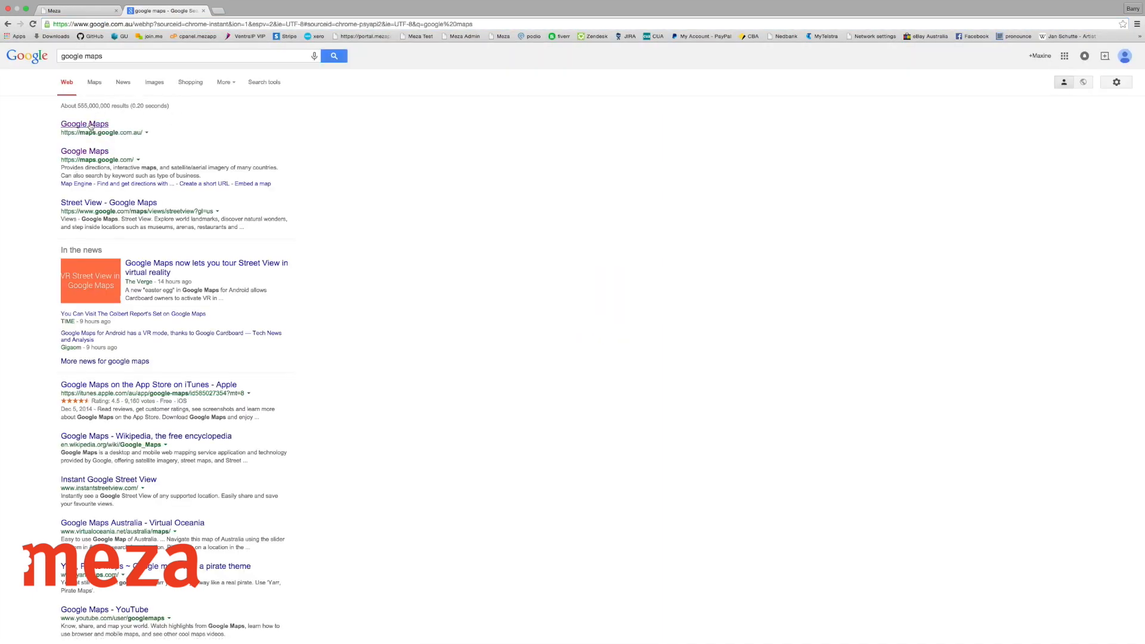
pyautogui.click(95, 125)
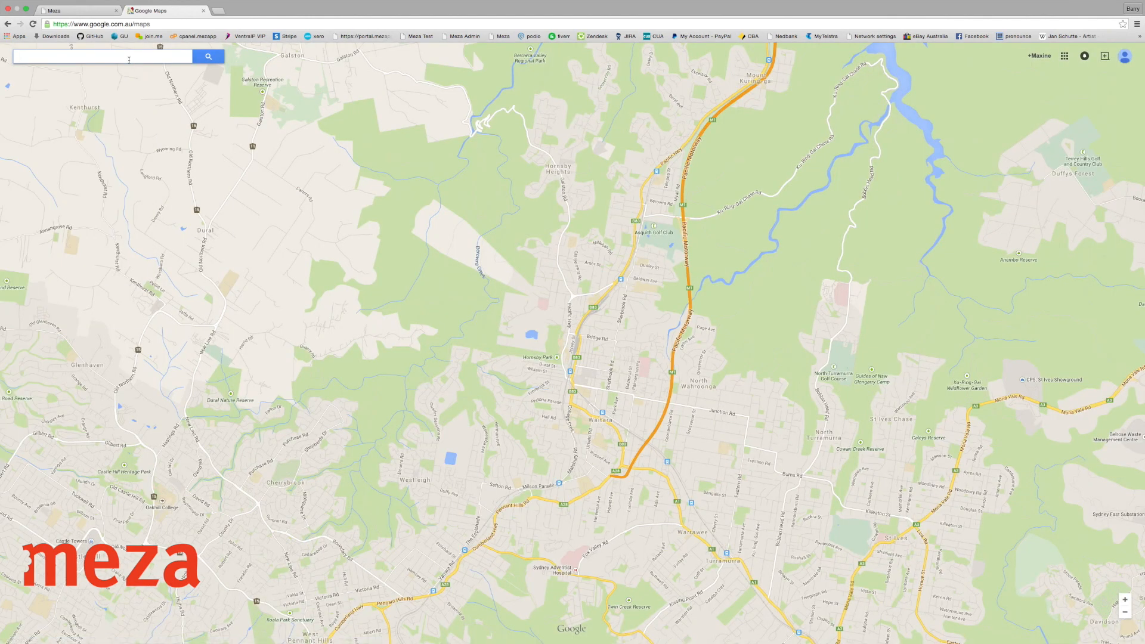
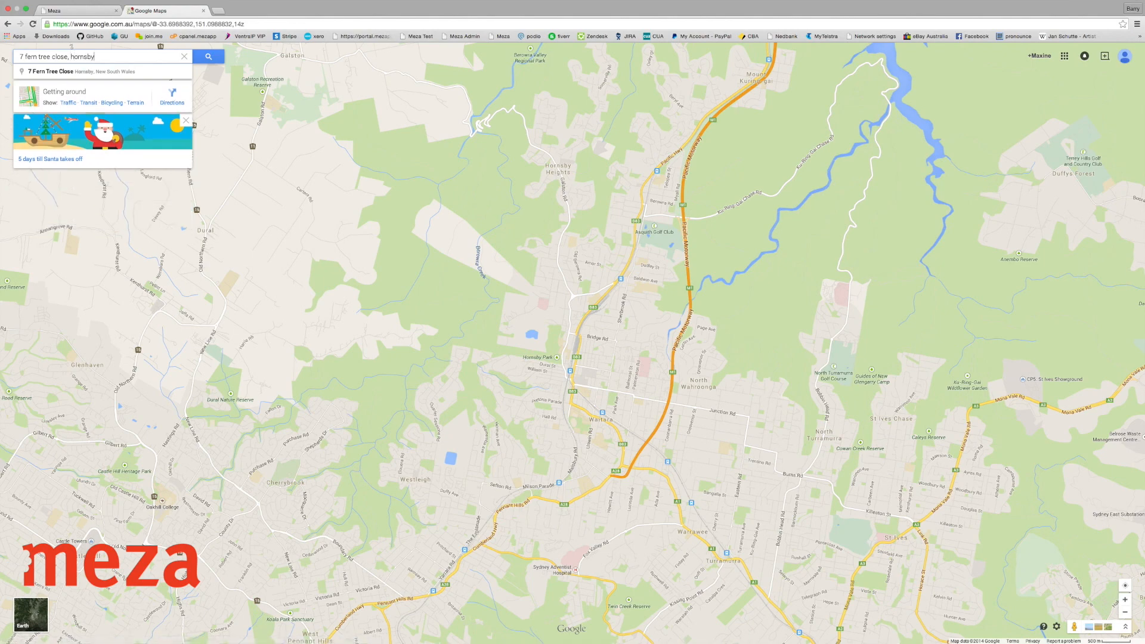
pyautogui.press('Return')
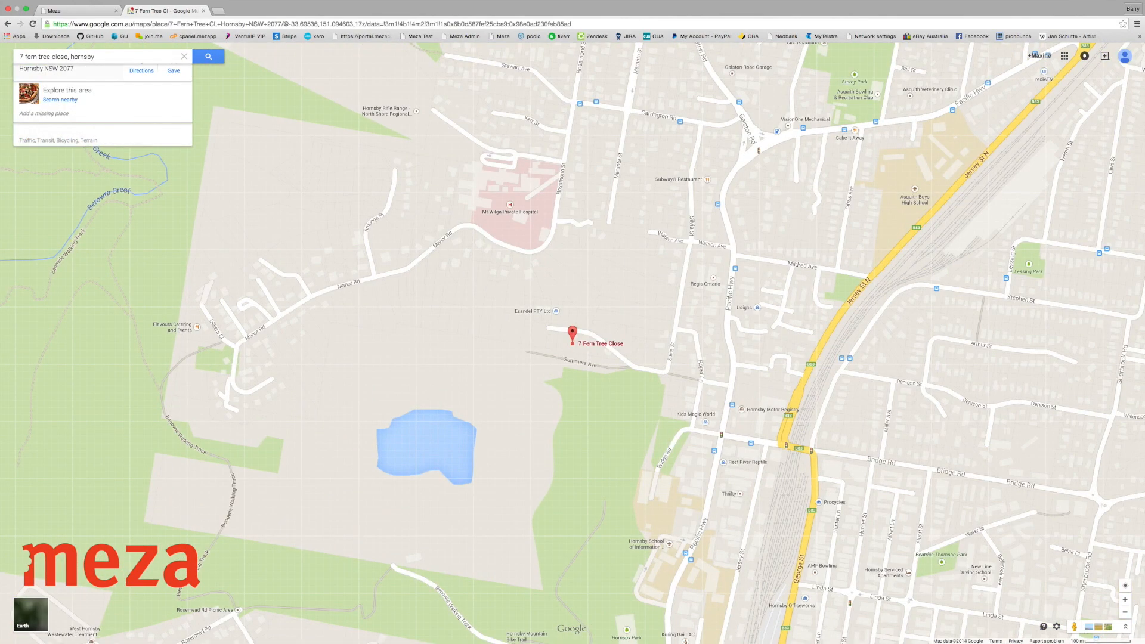
# Get the pin's coordinates -33.695356, 151.094603 and copy the latitude.
pyautogui.click(572, 335)
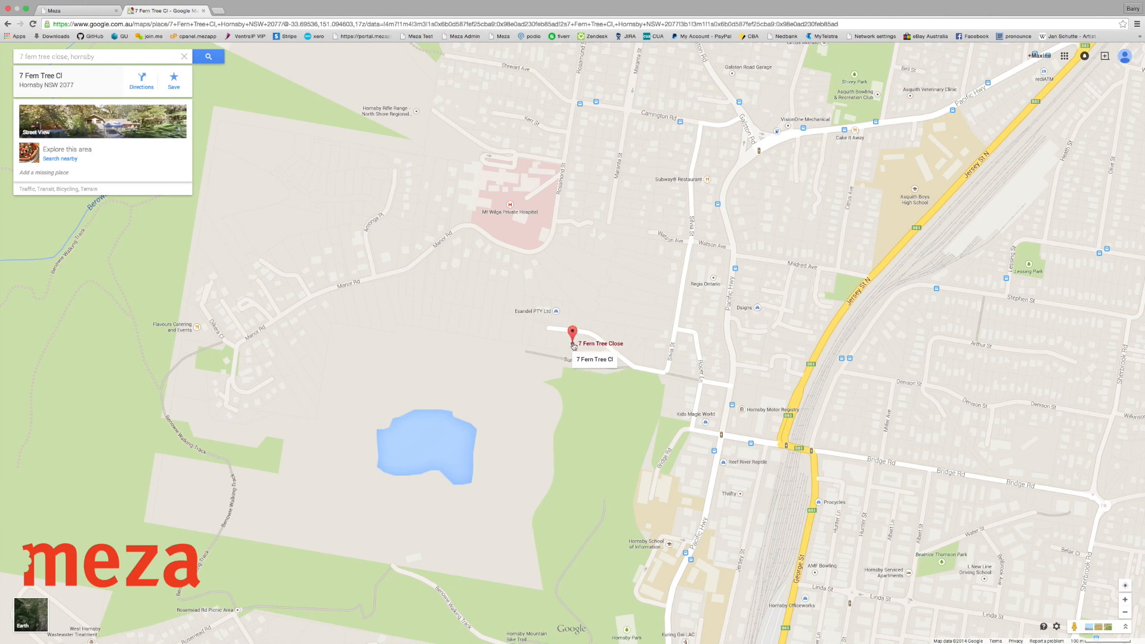
pyautogui.rightClick(576, 347)
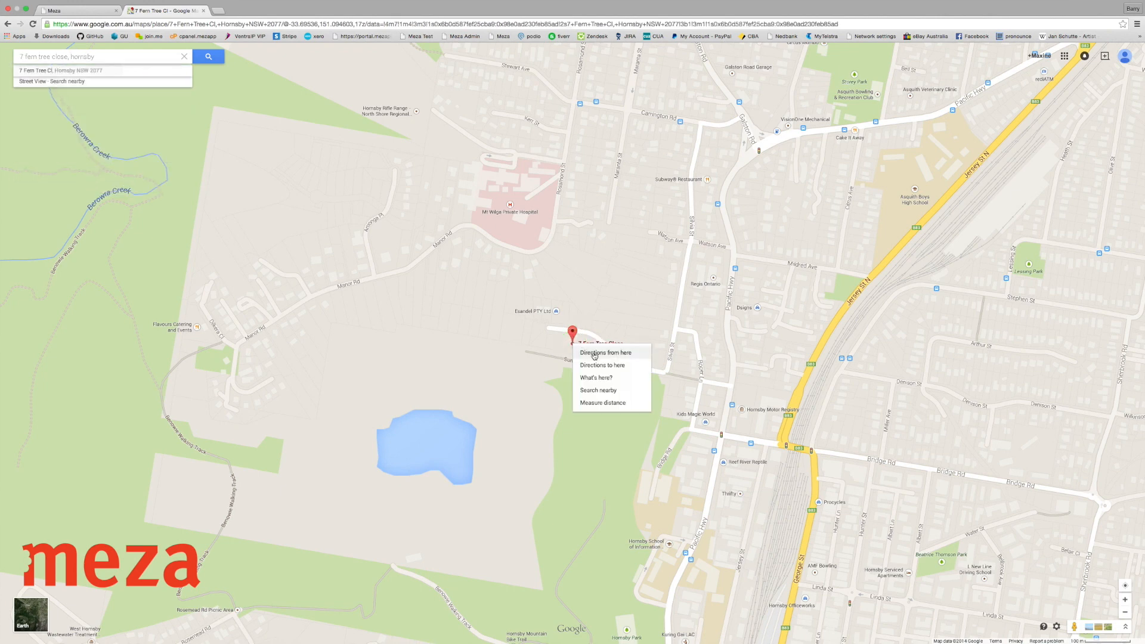
pyautogui.click(624, 382)
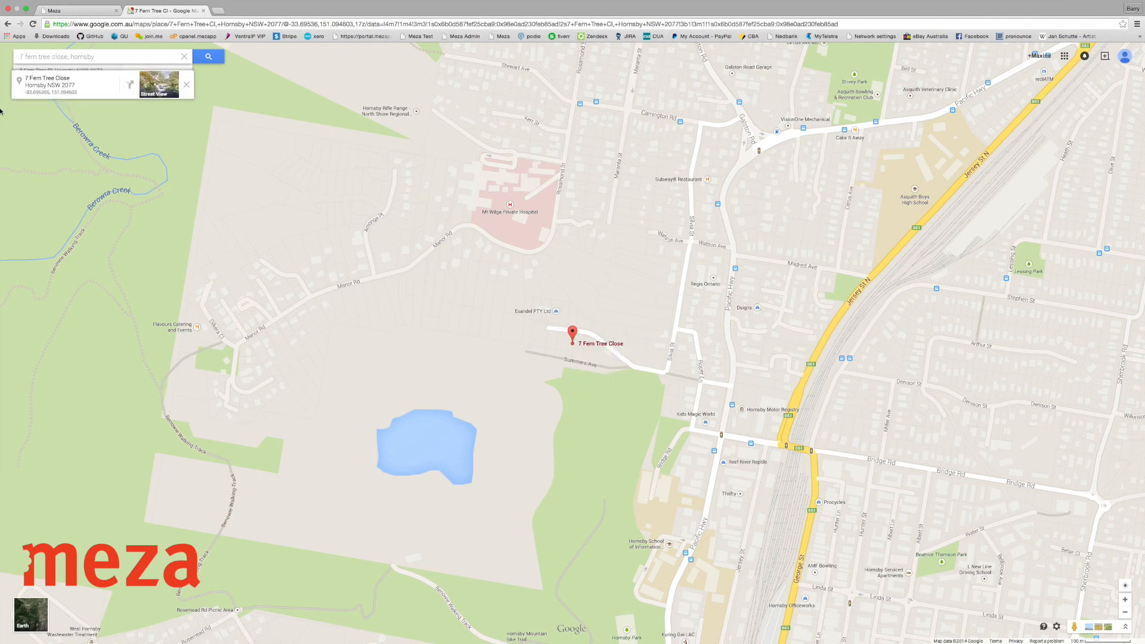
pyautogui.click(32, 94)
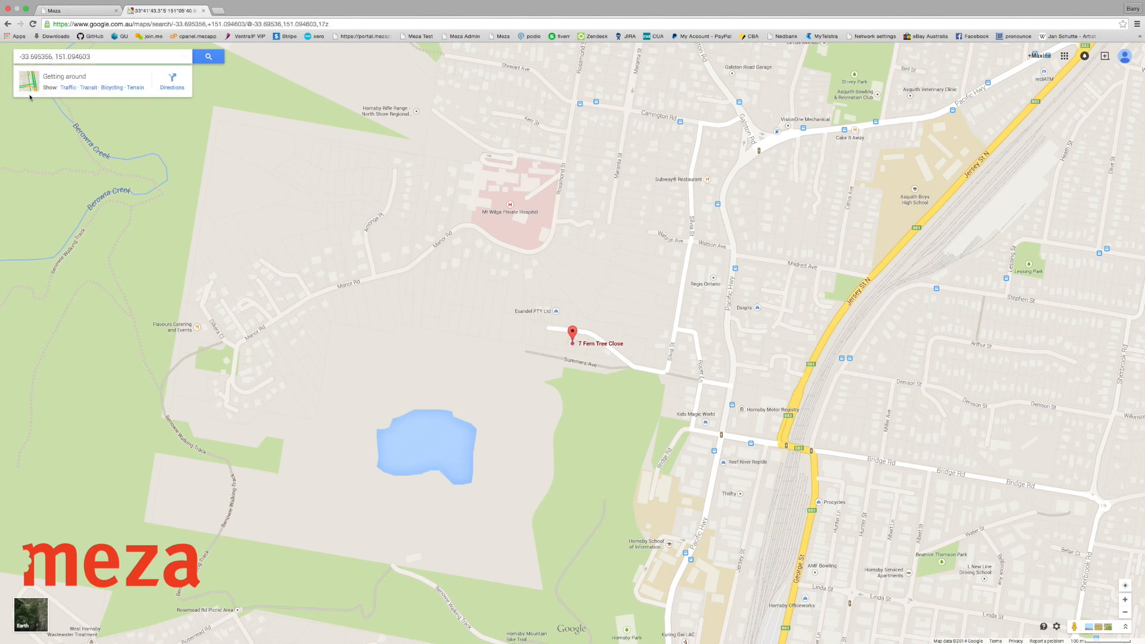
pyautogui.moveTo(53, 56); pyautogui.dragTo(15, 57)
pyautogui.hotkey('ctrl', 'c')
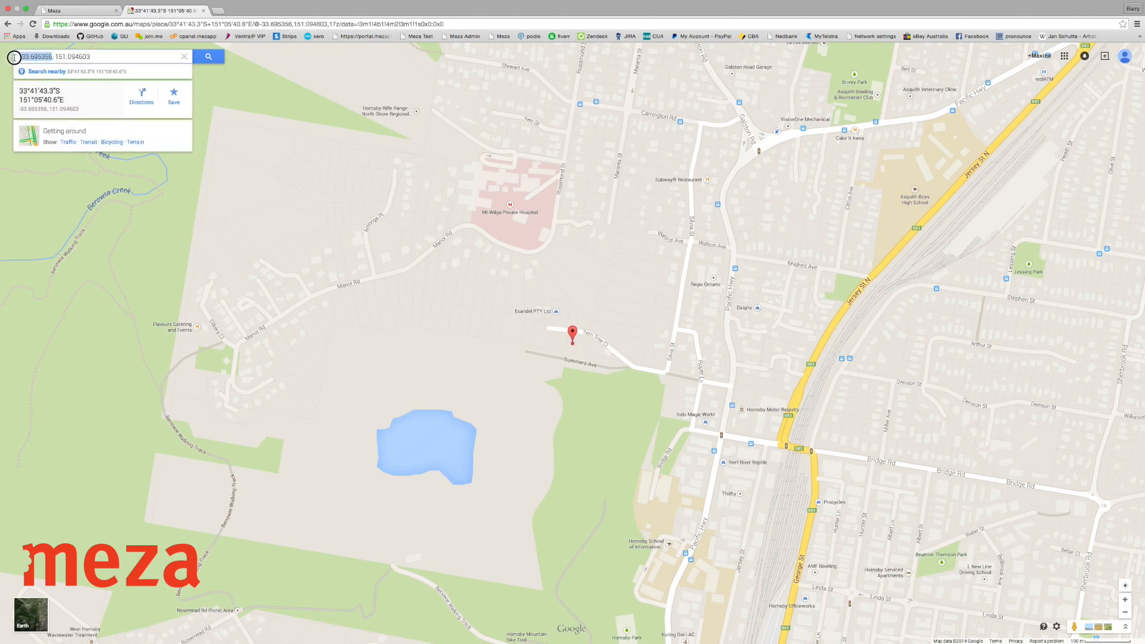
pyautogui.click(109, 12)
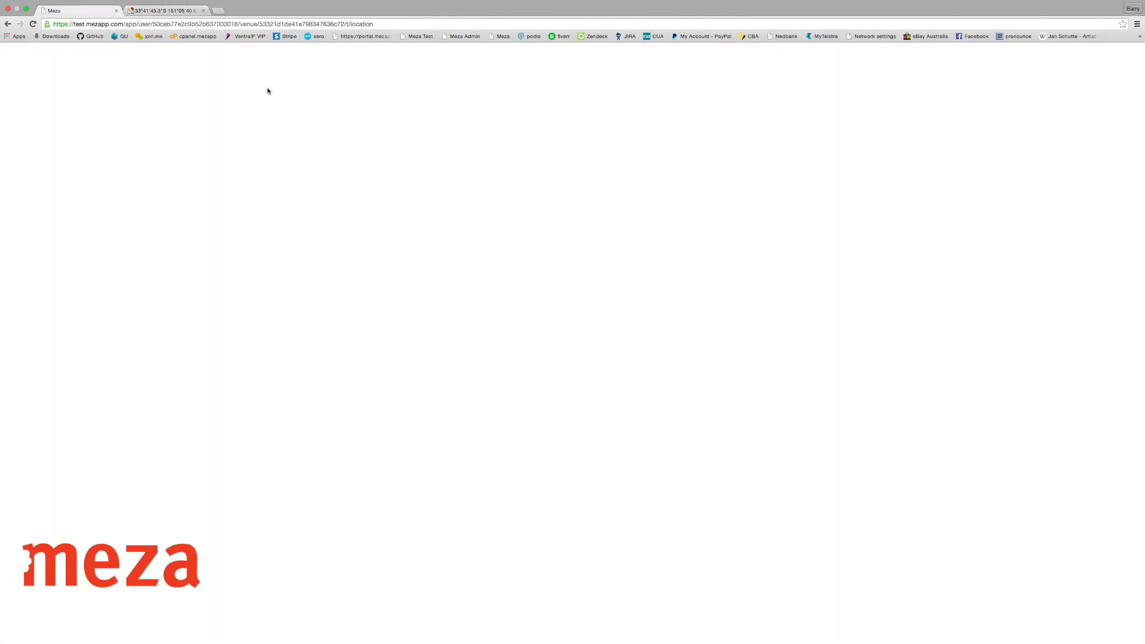
# Enter latitude -33.695356 and longitude 151.094603 in the venue's Location fields.
pyautogui.moveTo(609, 165); pyautogui.dragTo(539, 158)
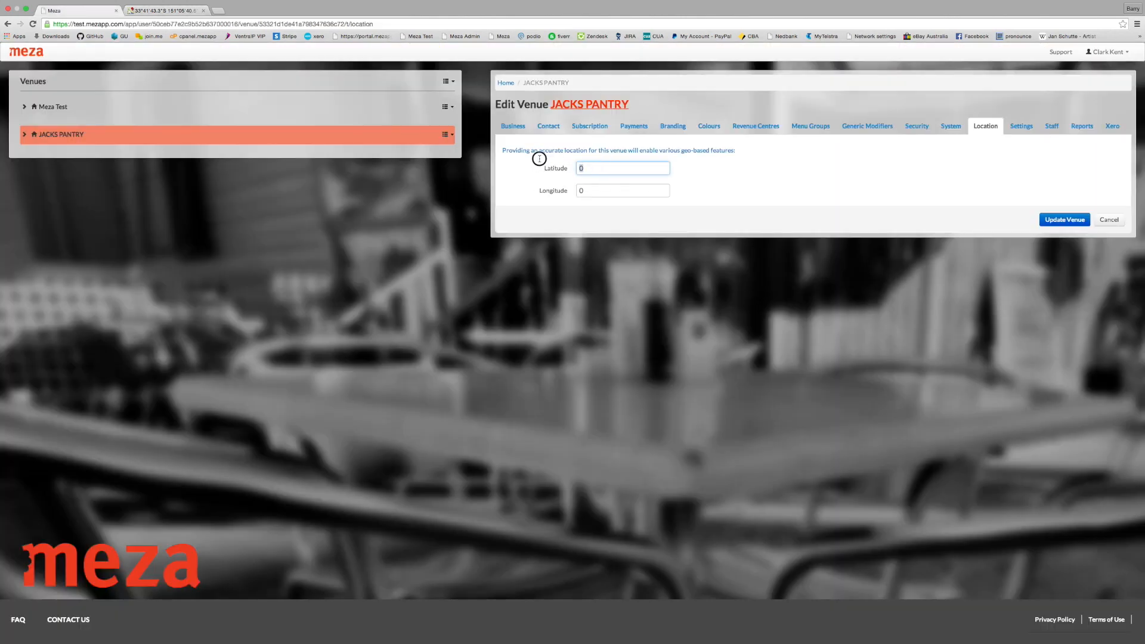
pyautogui.hotkey('ctrl', 'v')
pyautogui.click(165, 11)
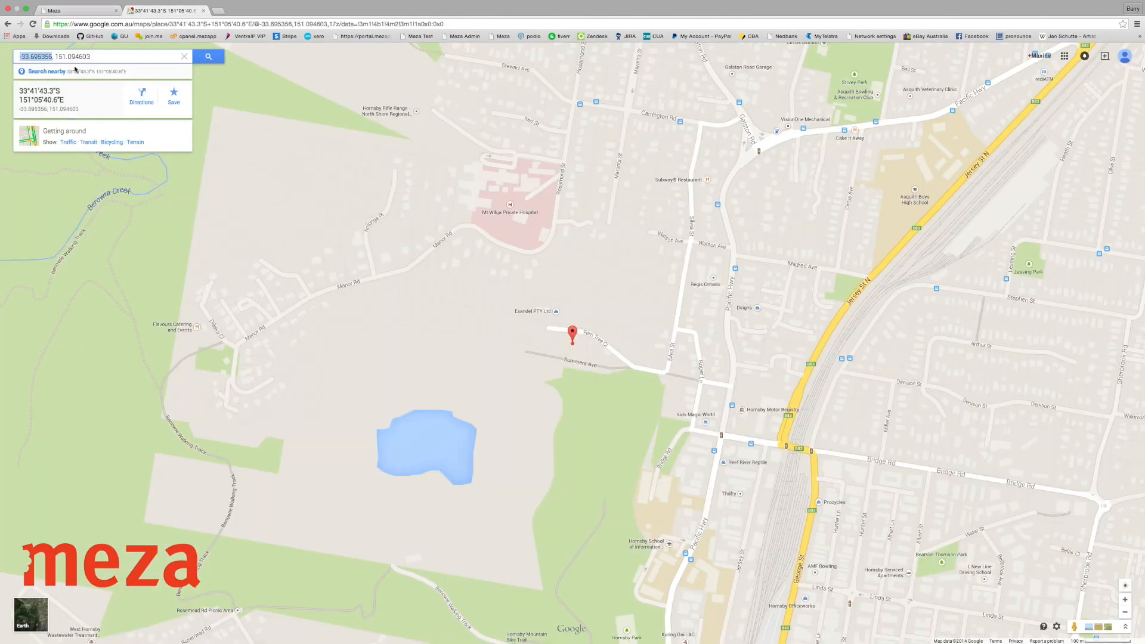
pyautogui.moveTo(91, 56); pyautogui.dragTo(56, 57)
pyautogui.hotkey('ctrl', 'c')
pyautogui.click(58, 11)
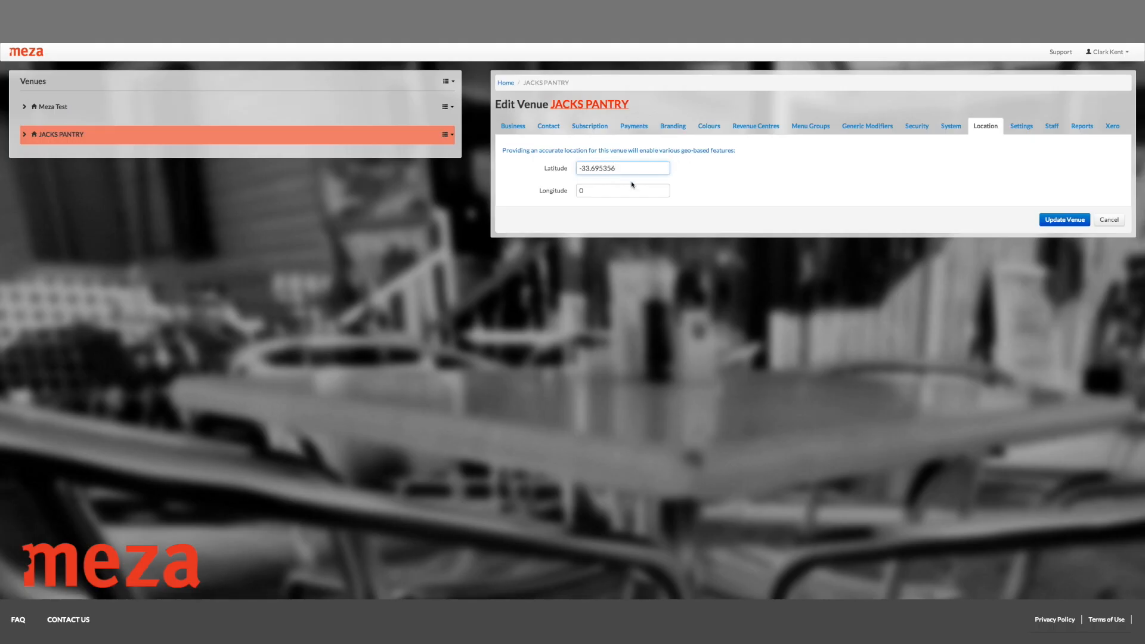
pyautogui.click(578, 190)
pyautogui.hotkey('ctrl', 'v')
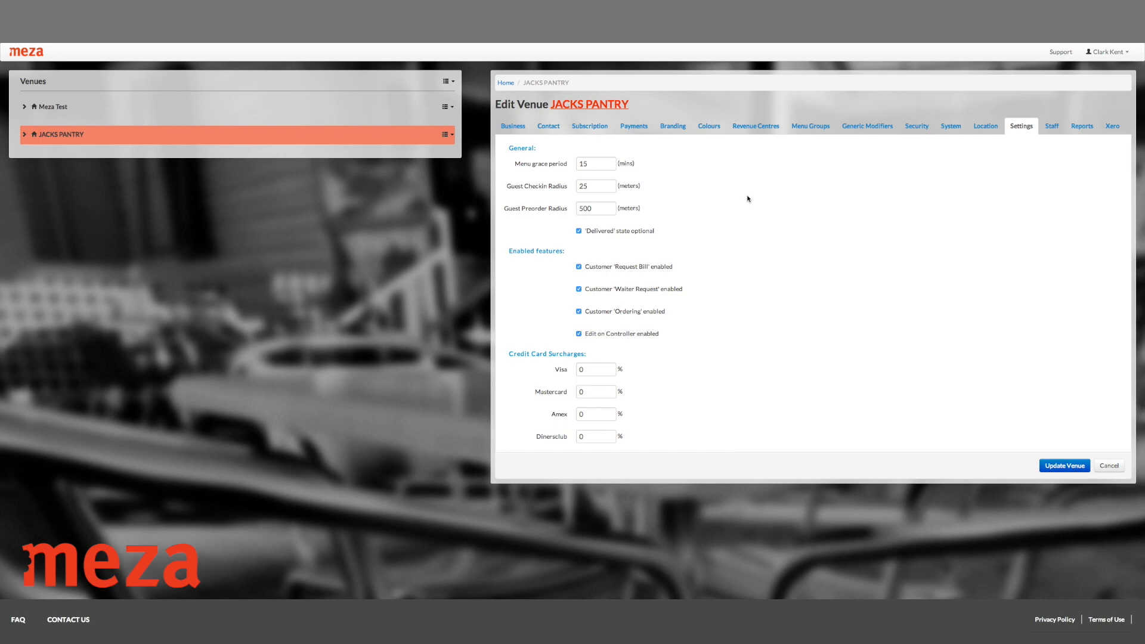
pyautogui.click(583, 164)
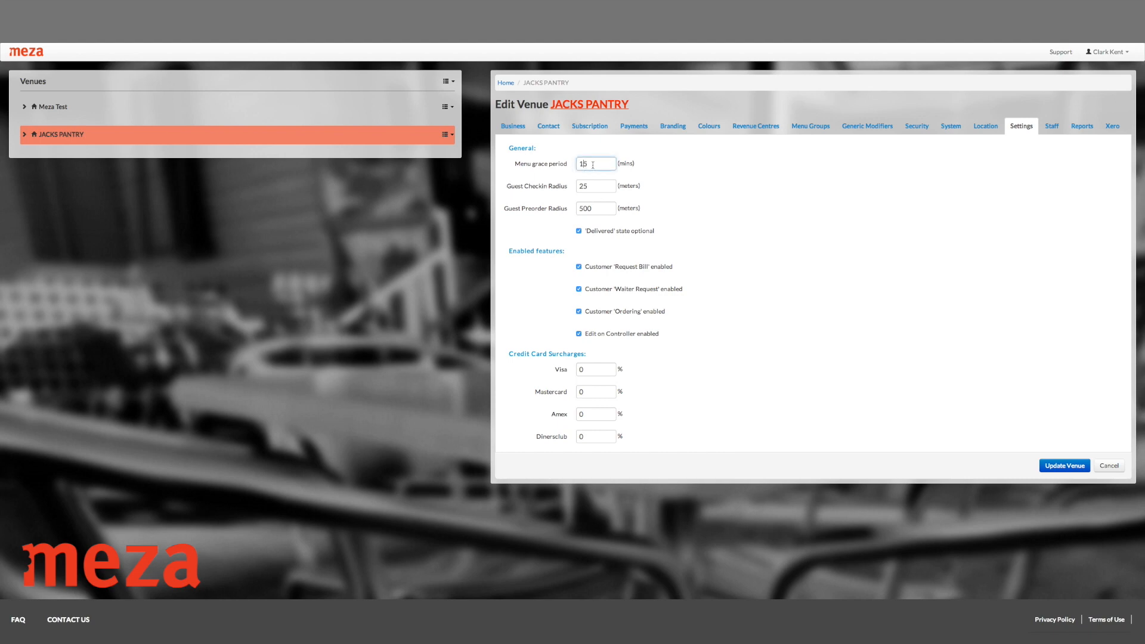
pyautogui.click(682, 179)
pyautogui.click(615, 187)
# Check the Guest Preorder Radius and Visa surcharge values, then bring up the venue's Staff list.
pyautogui.click(596, 209)
pyautogui.click(600, 373)
pyautogui.scroll(-1, 815, 400)
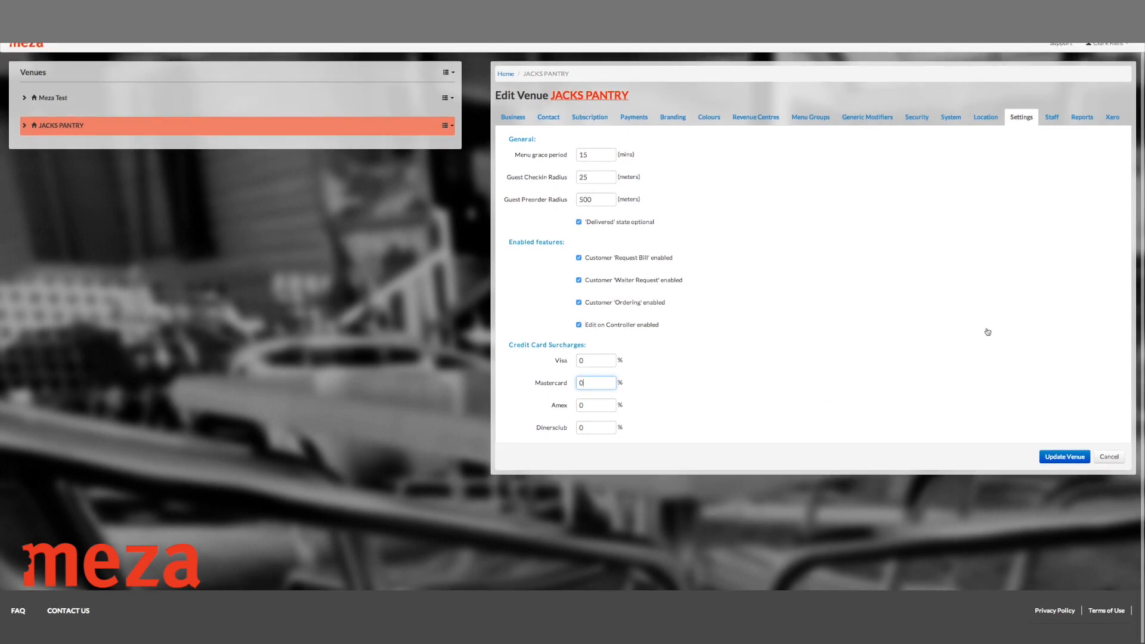
pyautogui.click(1050, 118)
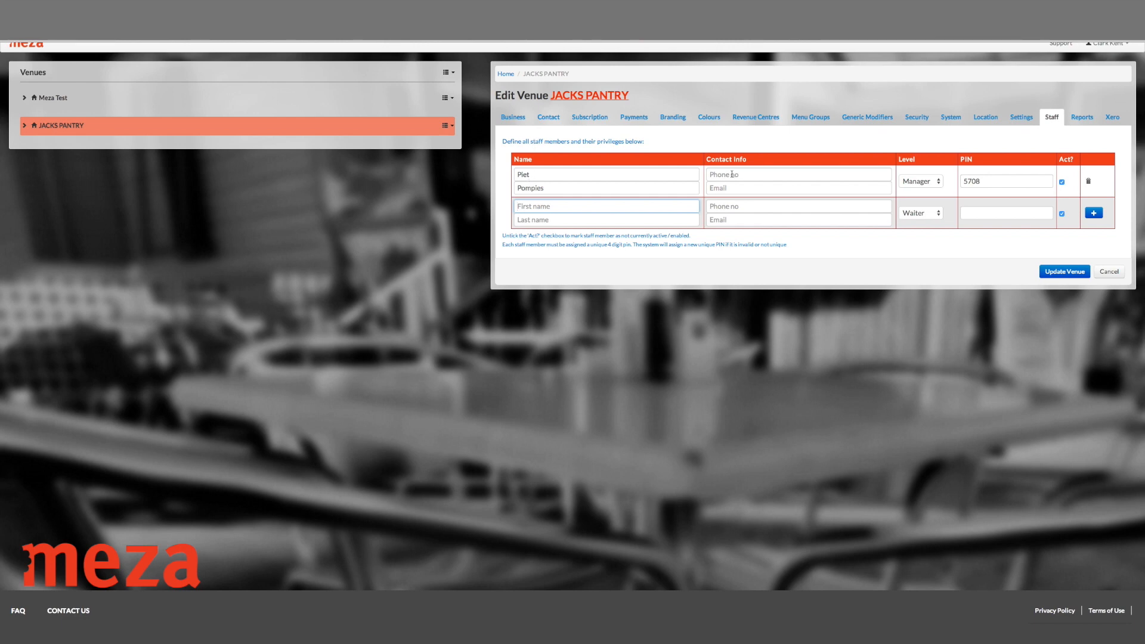
pyautogui.scroll(1, 729, 176)
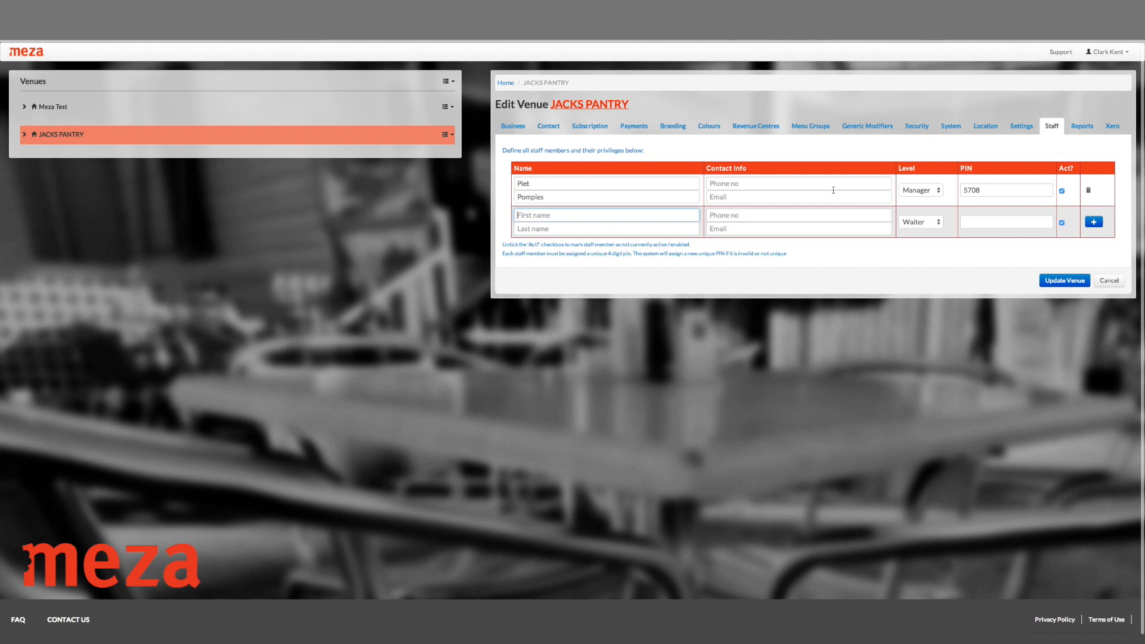
pyautogui.click(936, 192)
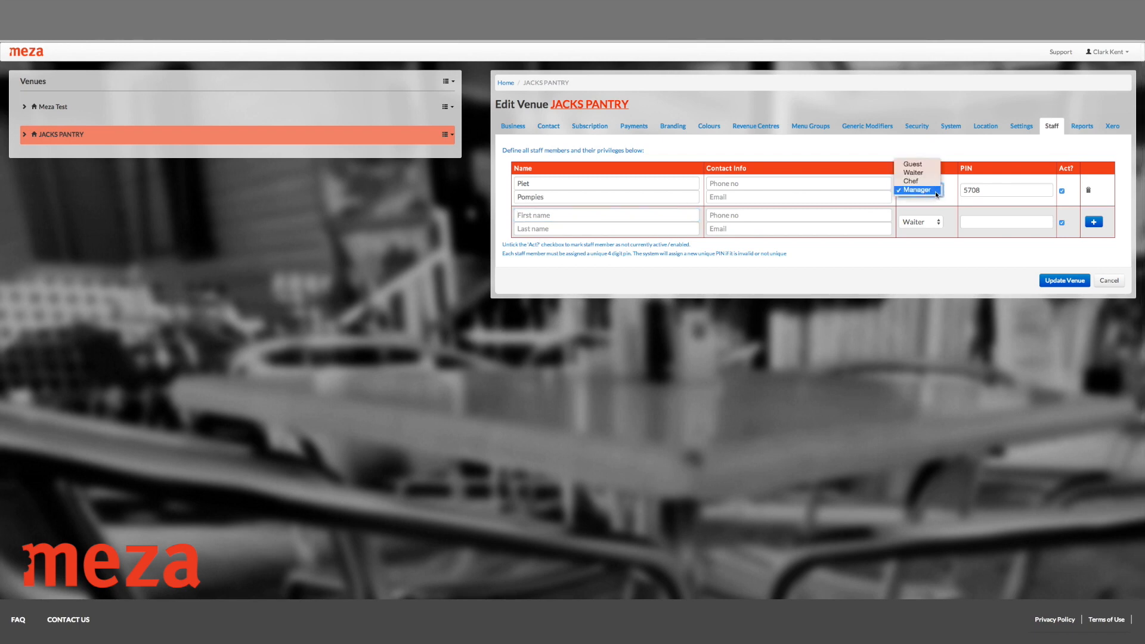
pyautogui.click(924, 173)
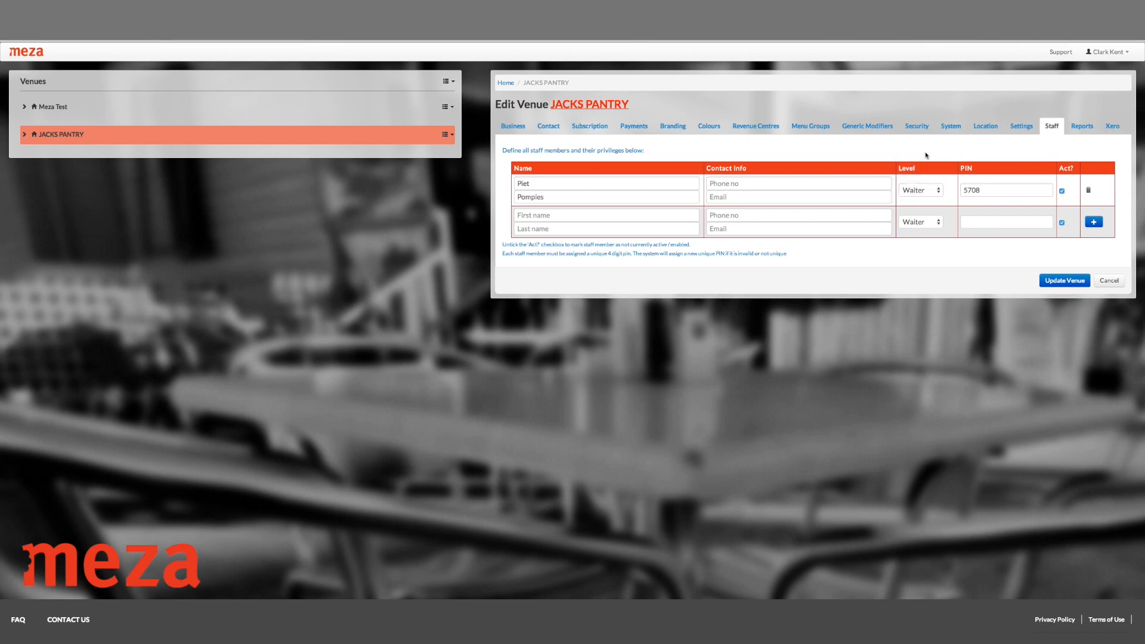
pyautogui.click(939, 193)
pyautogui.click(929, 207)
pyautogui.click(930, 192)
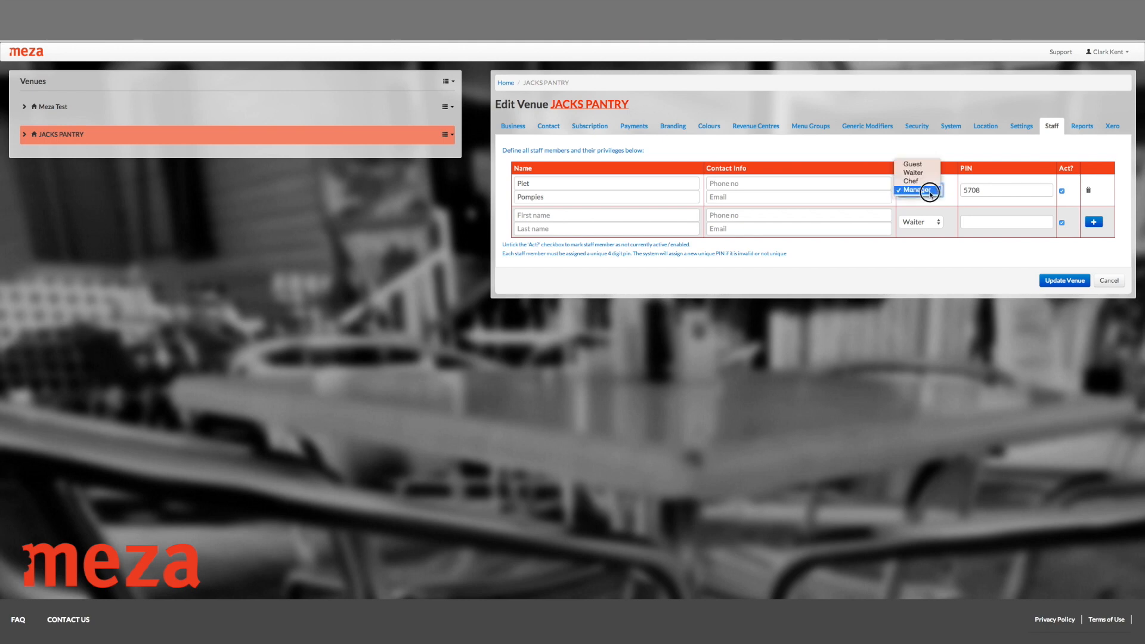
pyautogui.click(953, 153)
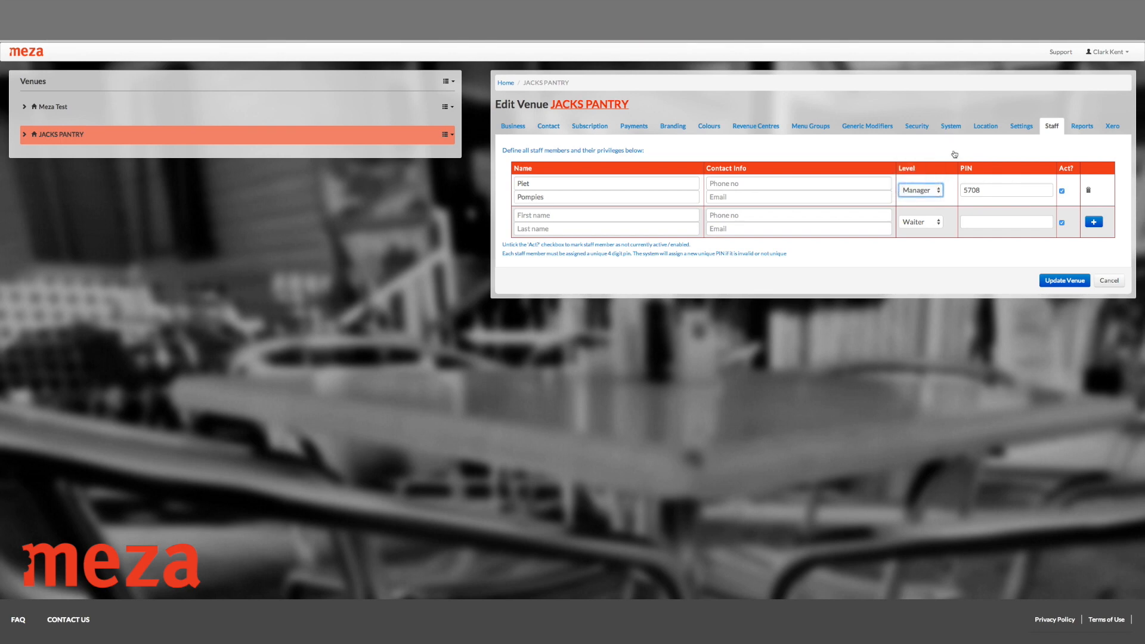
pyautogui.click(933, 191)
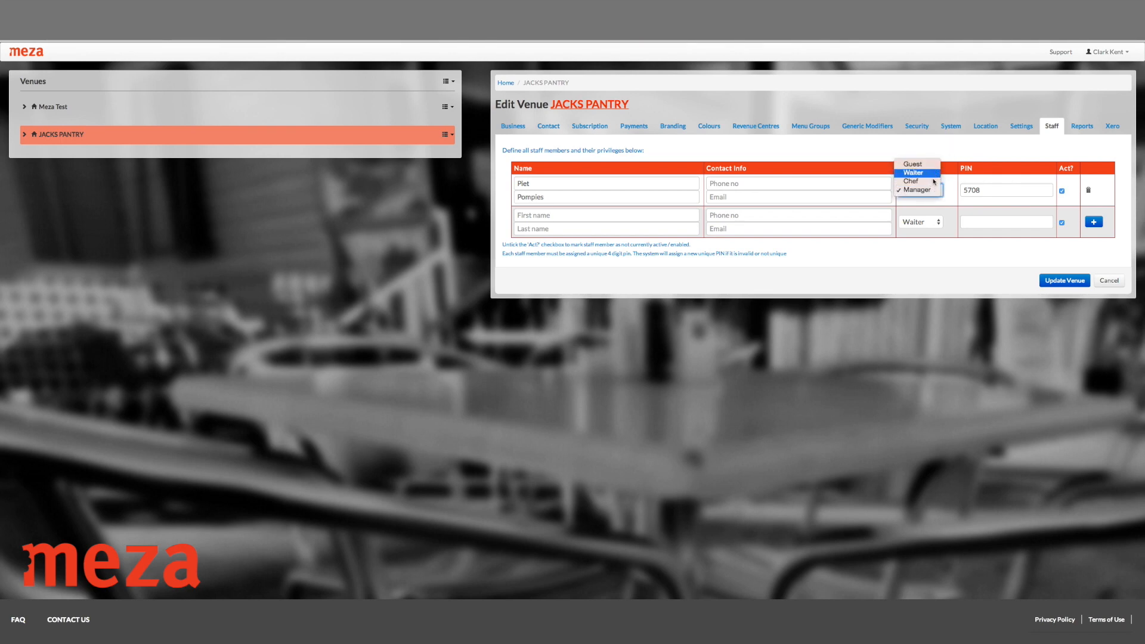
pyautogui.click(955, 145)
pyautogui.click(963, 192)
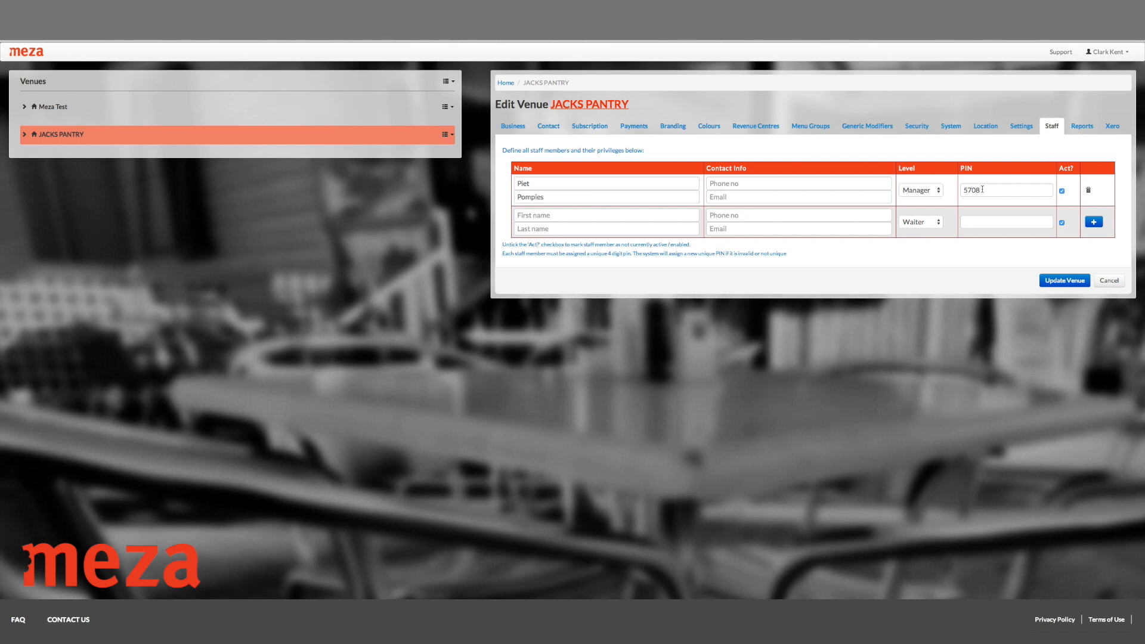
pyautogui.click(586, 215)
pyautogui.scroll(-1, 560, 218)
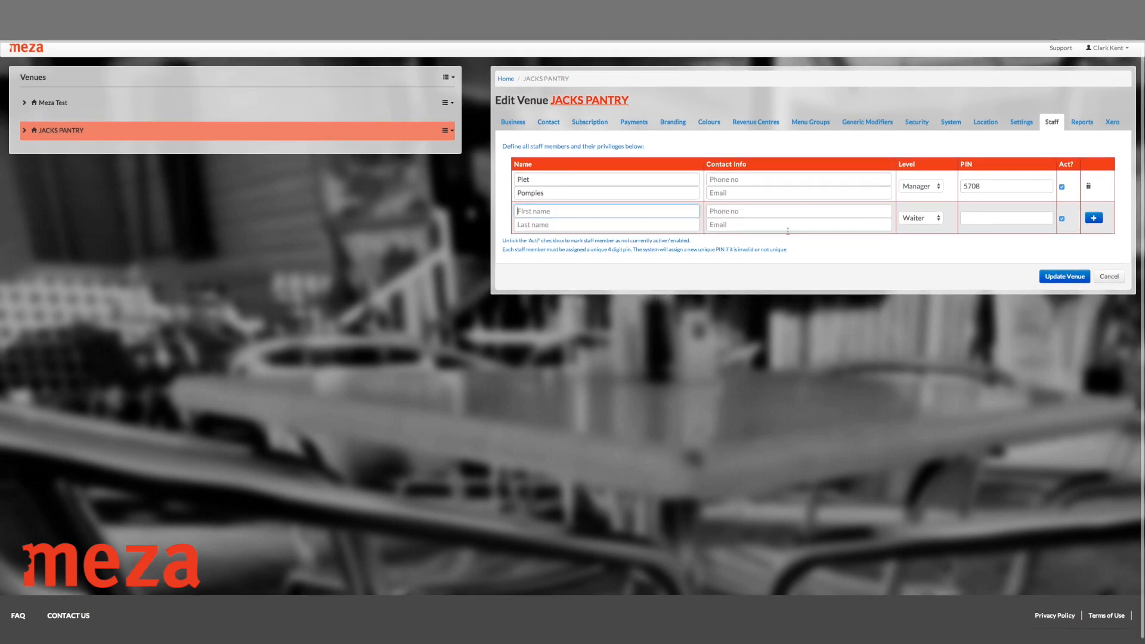
pyautogui.click(928, 220)
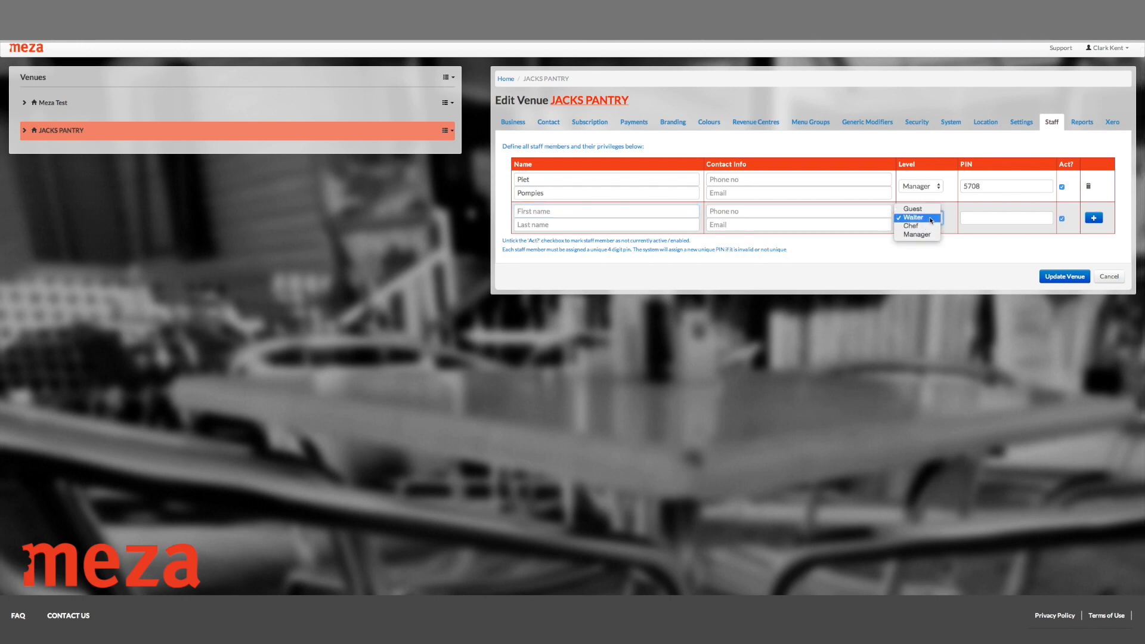
pyautogui.click(979, 219)
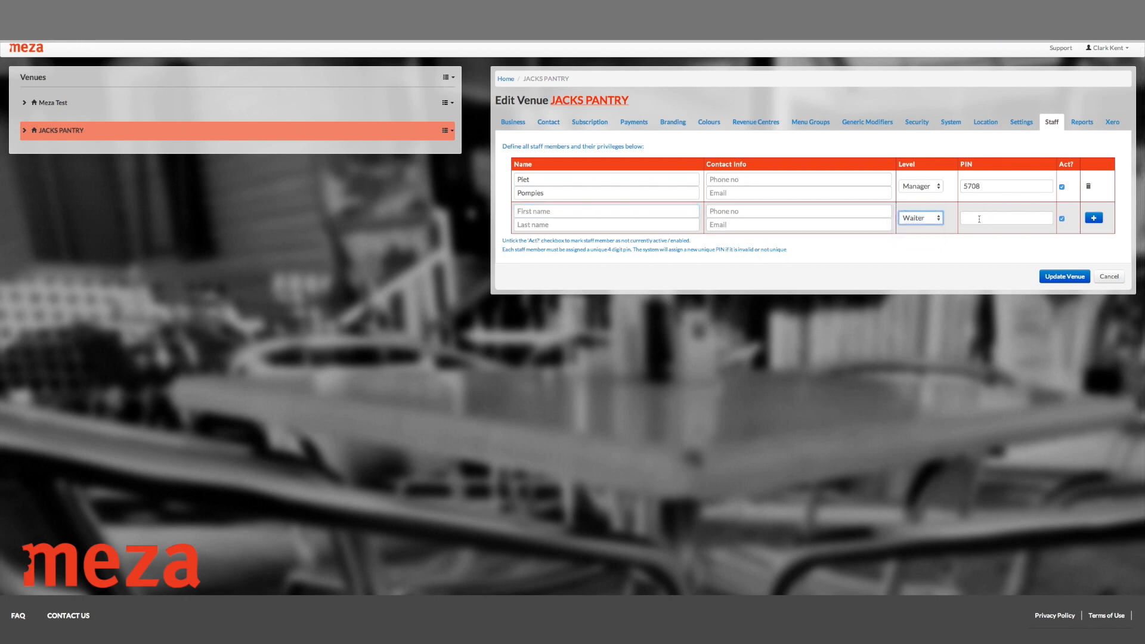
pyautogui.click(979, 218)
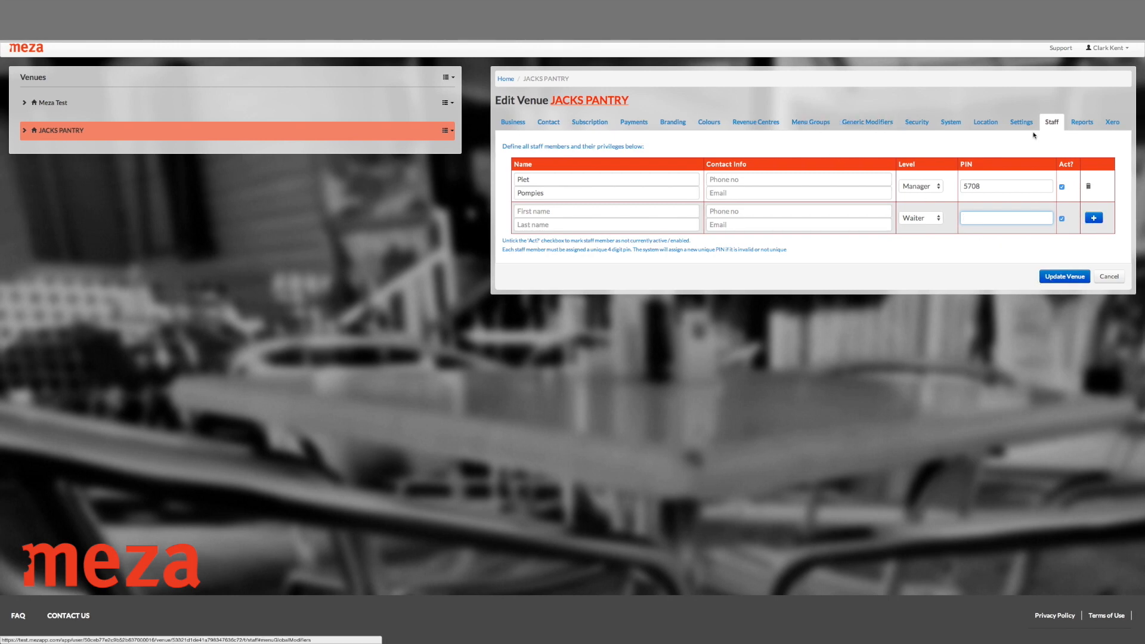
# Go to JACKS PANTRY's Reports section and list the available report types.
pyautogui.click(1081, 122)
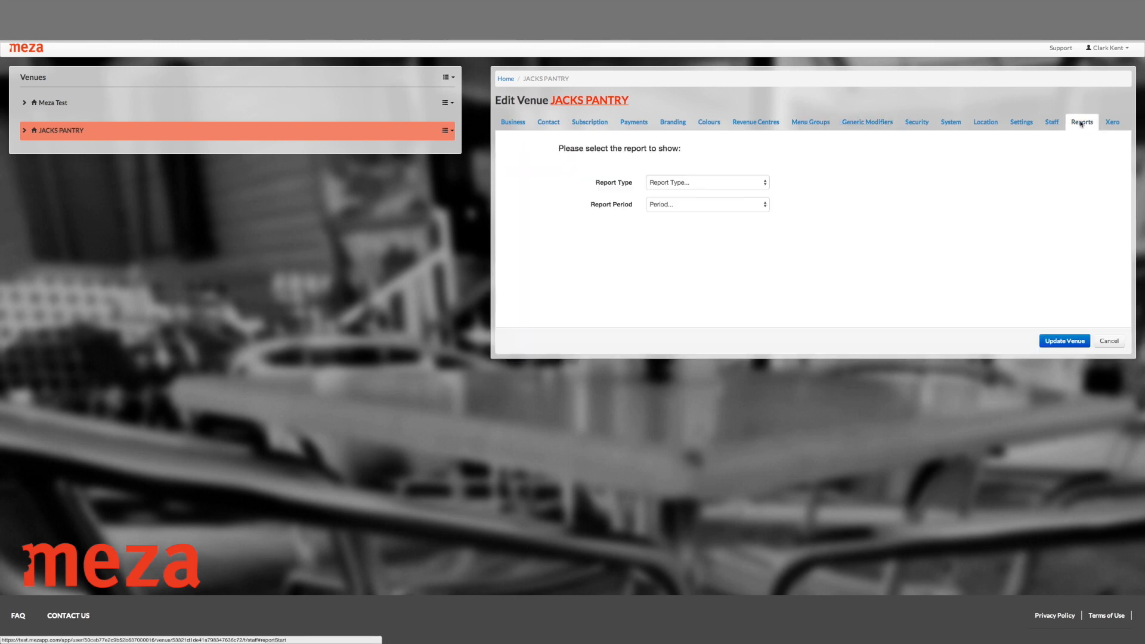
pyautogui.click(1052, 122)
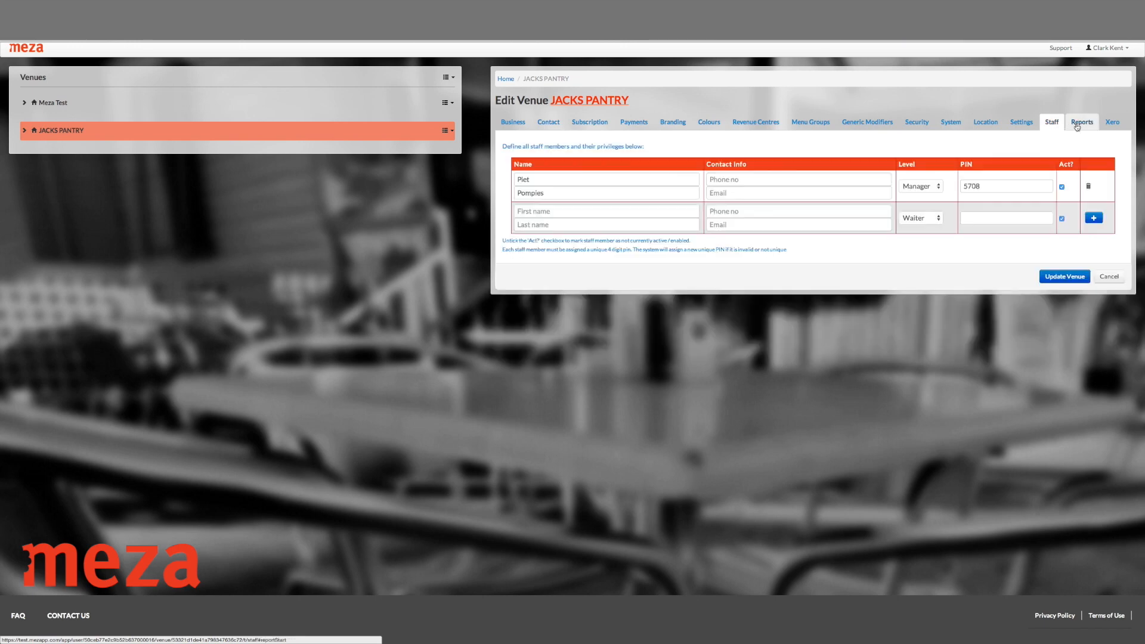
pyautogui.click(1077, 124)
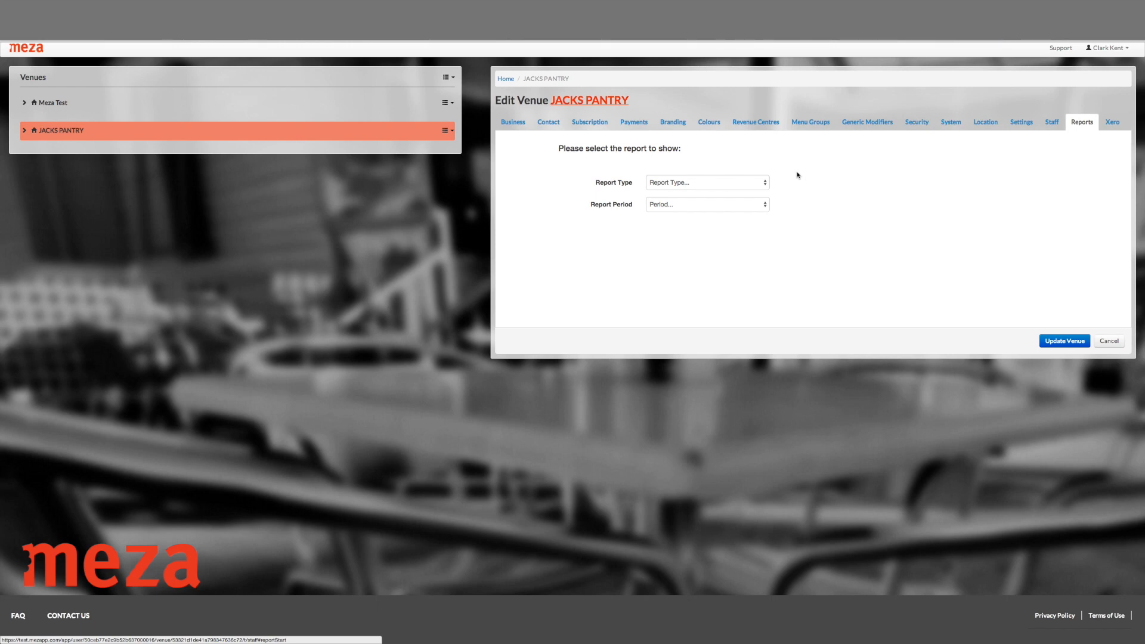
pyautogui.click(752, 181)
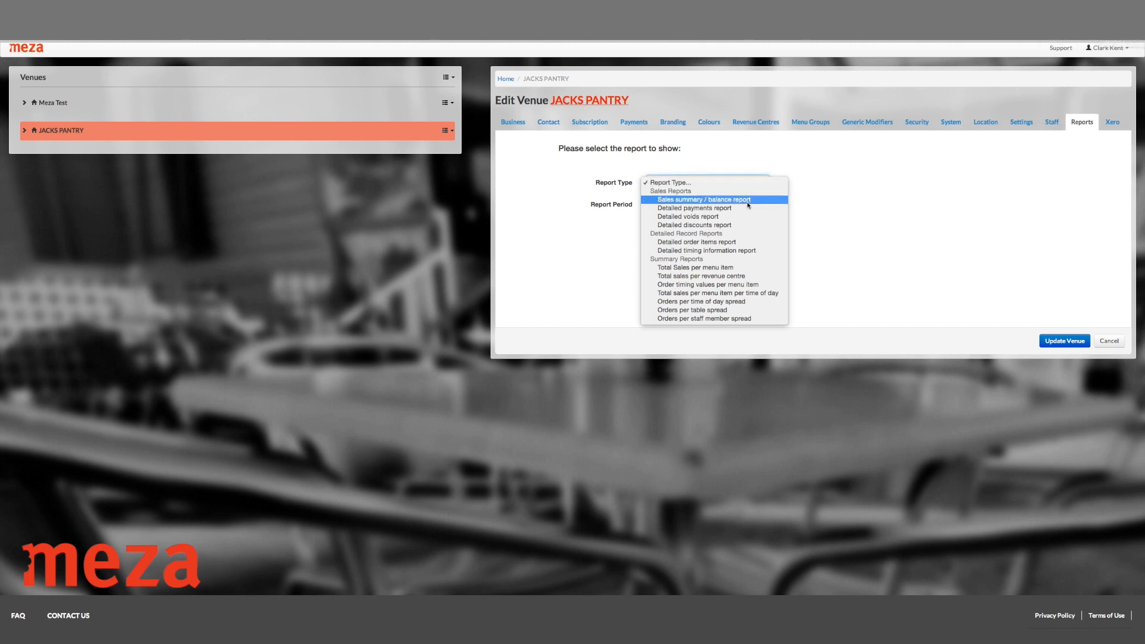
# Display a Detailed timing information report by Day(s), starting 16 December 2014 for 2 periods.
pyautogui.click(711, 251)
pyautogui.click(706, 205)
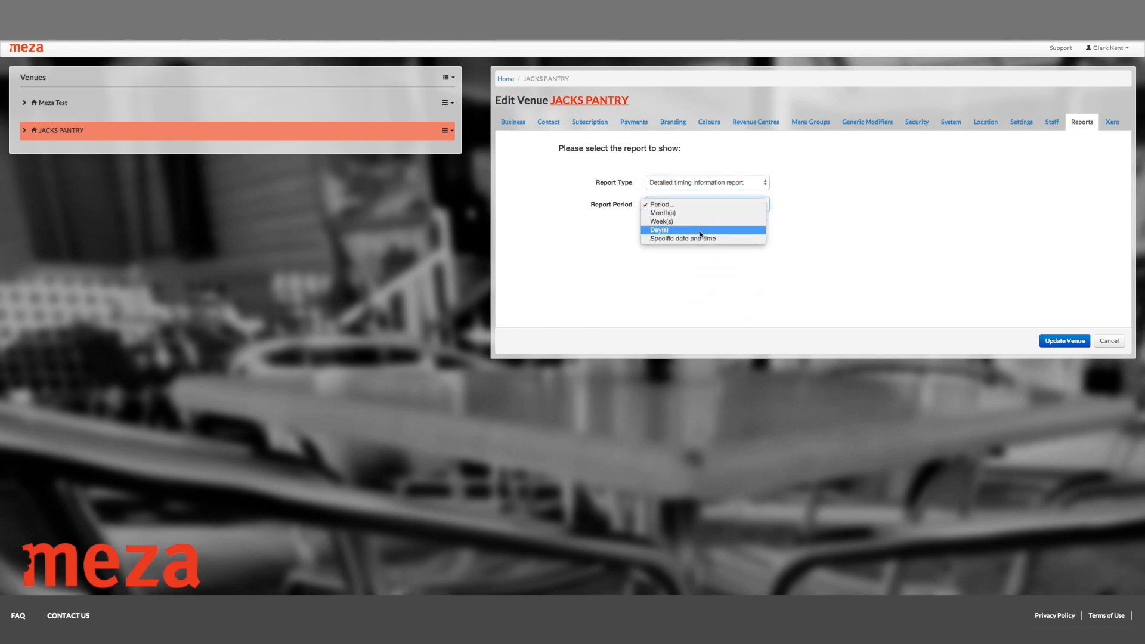
pyautogui.click(700, 231)
pyautogui.click(746, 205)
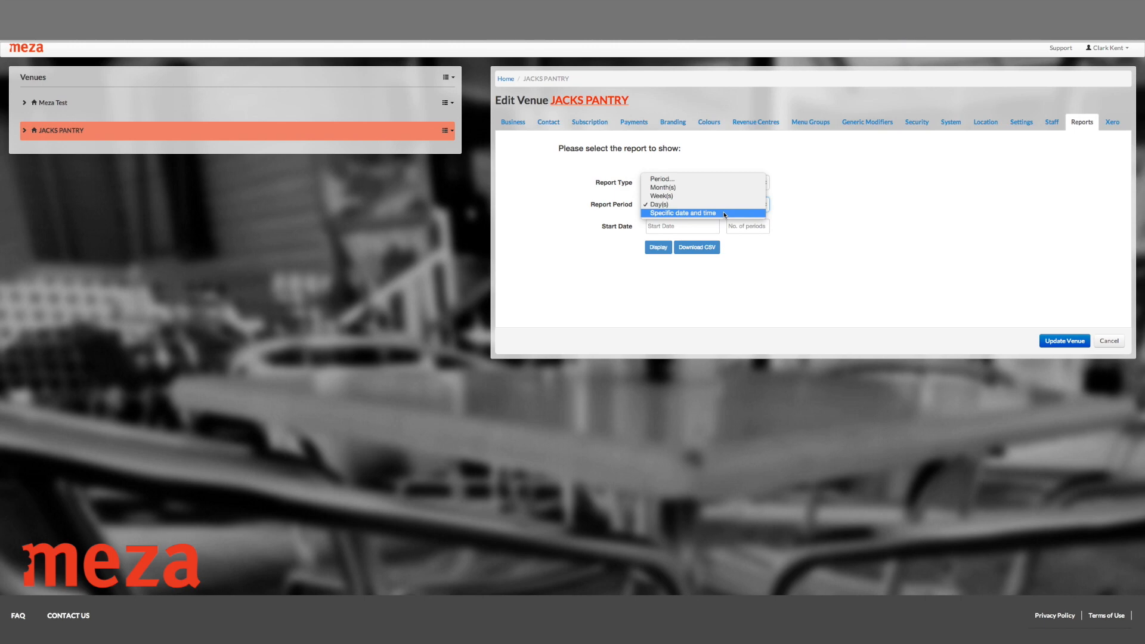
pyautogui.click(724, 215)
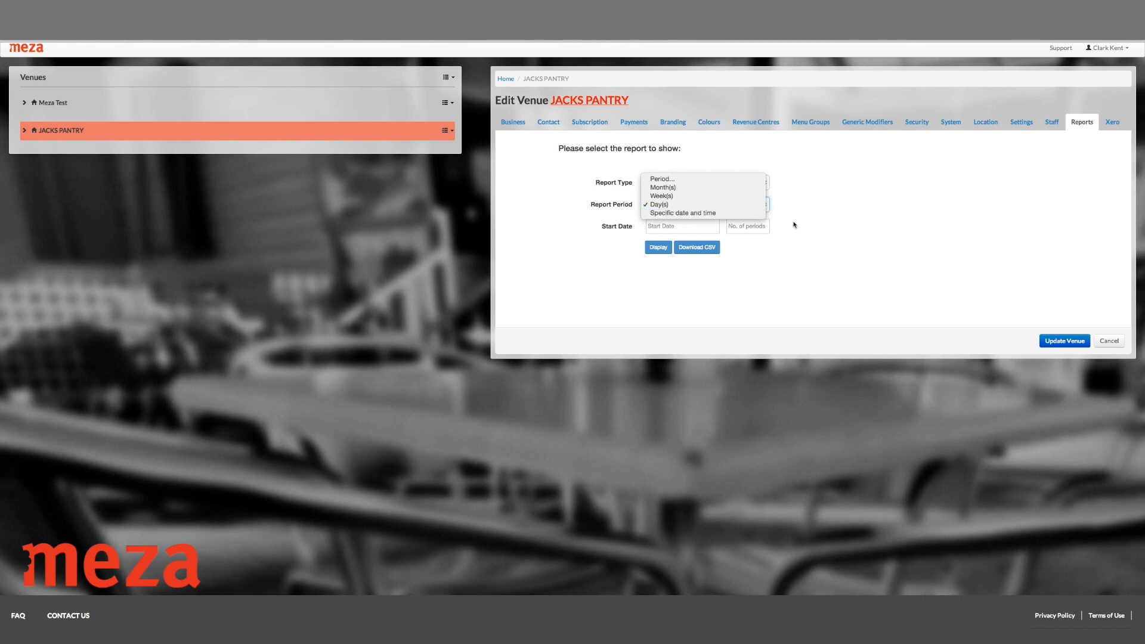
pyautogui.click(680, 226)
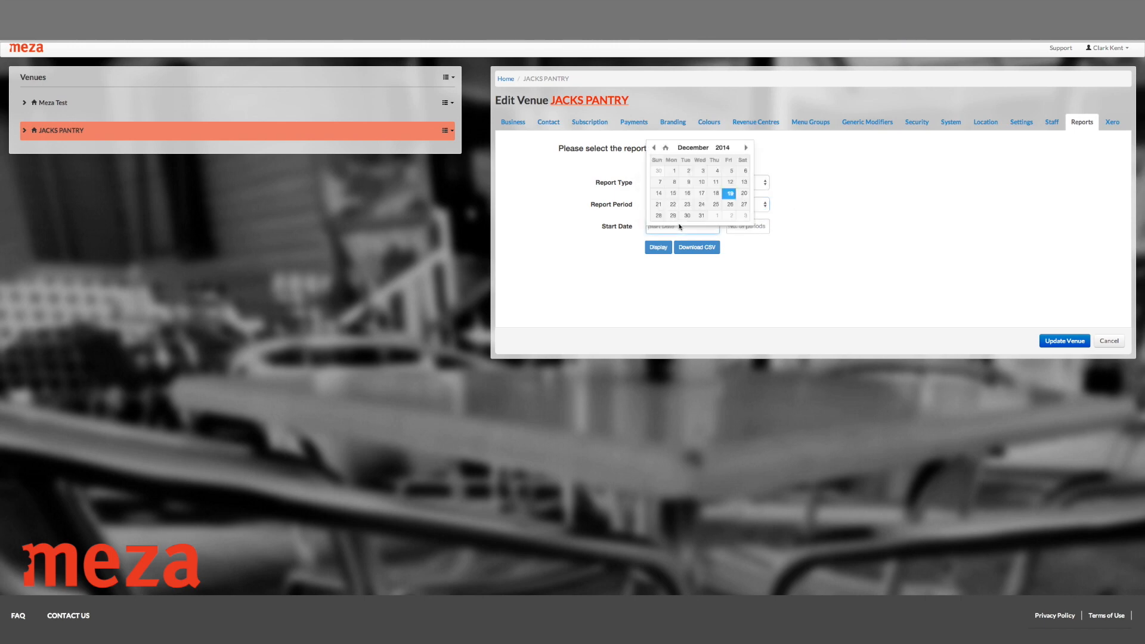
pyautogui.click(687, 194)
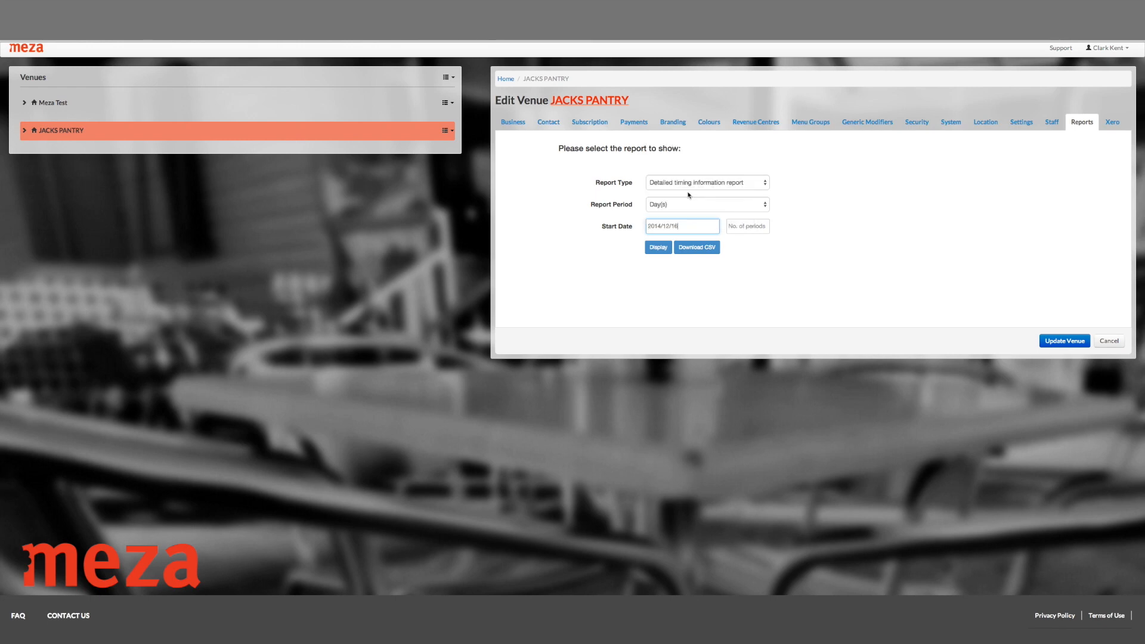
pyautogui.click(656, 247)
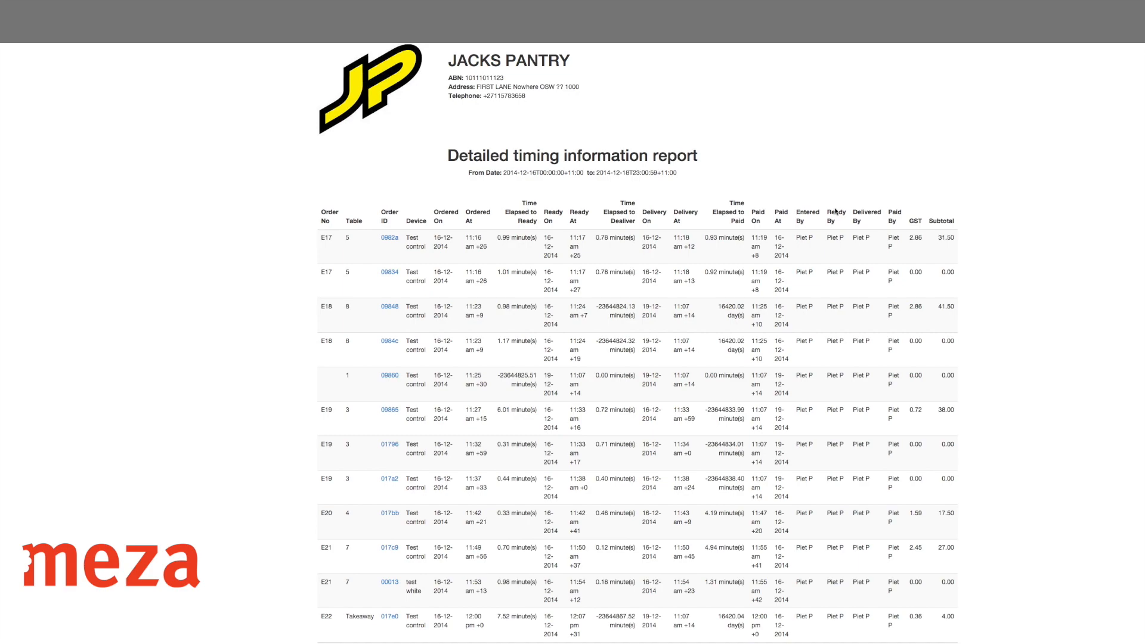
# Scroll through the timing report down to its 'Report generated at' footer and back up.
pyautogui.scroll(-10, 692, 238)
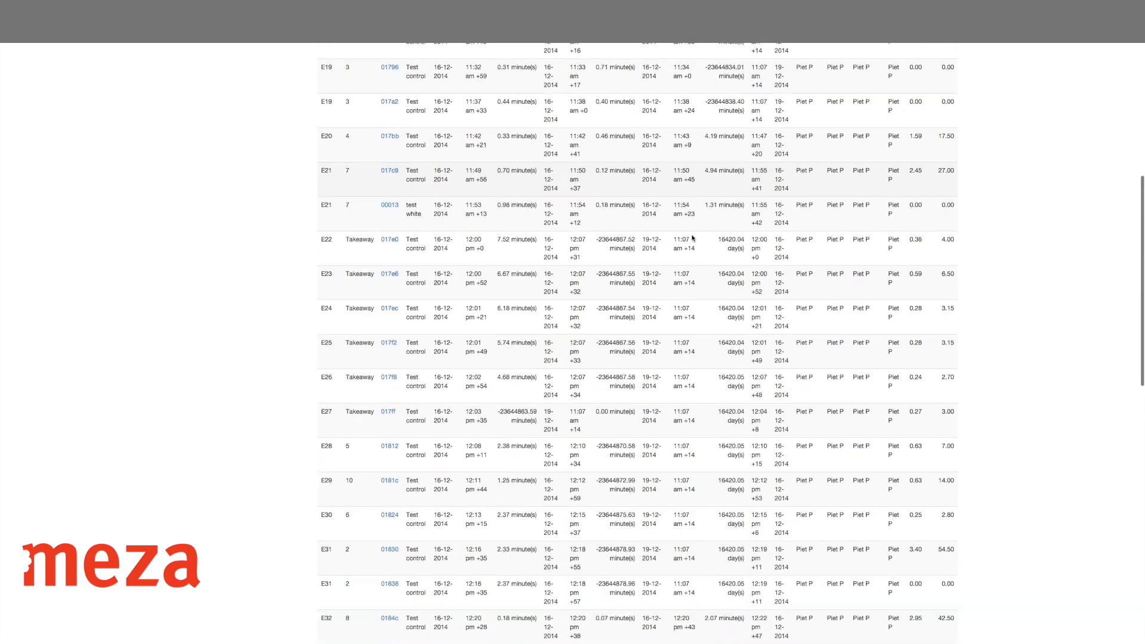
pyautogui.scroll(-15, 692, 238)
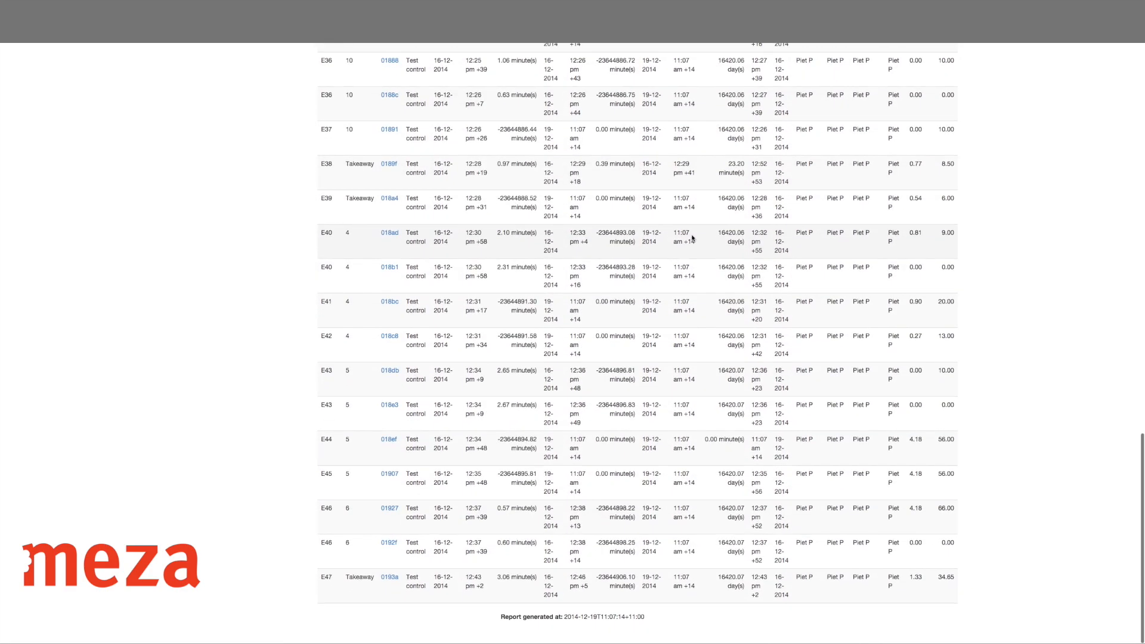
pyautogui.scroll(10, 693, 238)
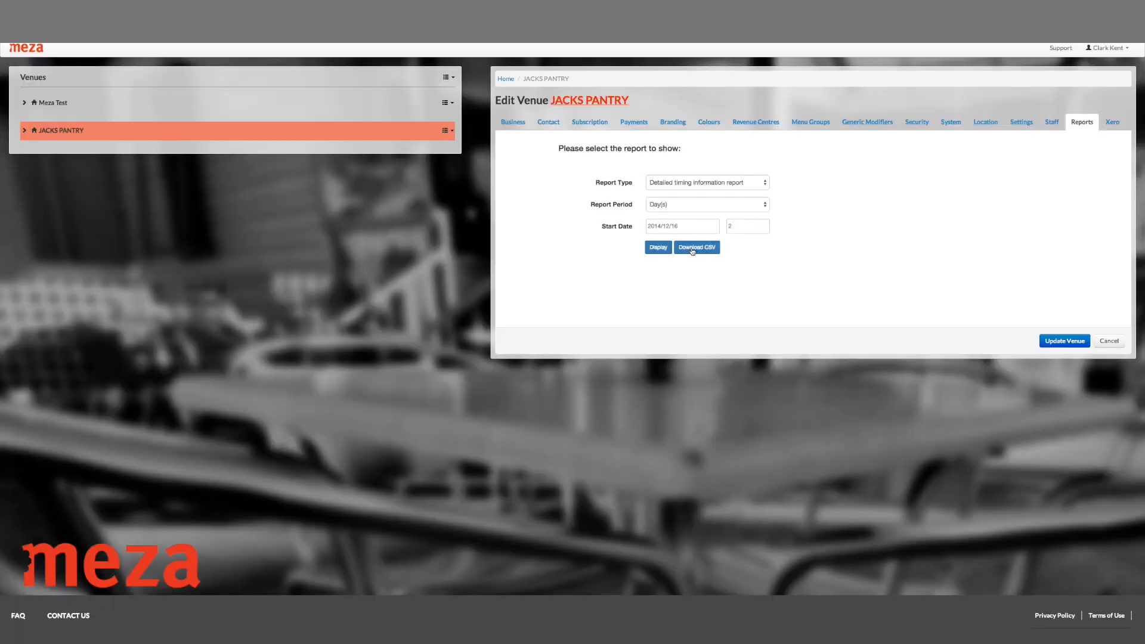
pyautogui.click(765, 186)
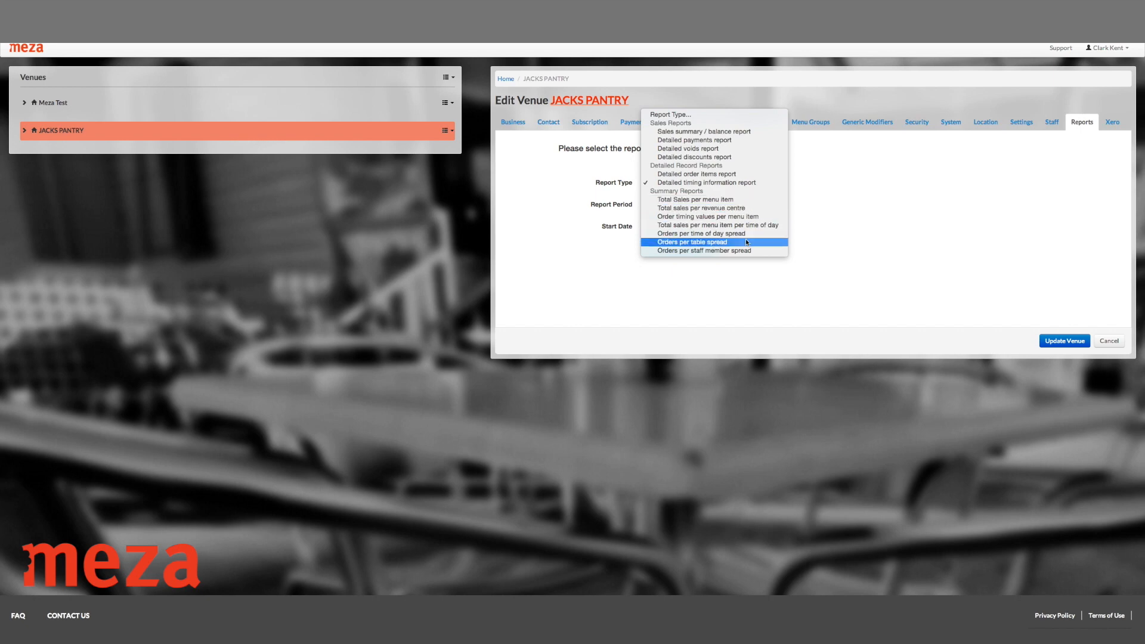
pyautogui.click(1091, 322)
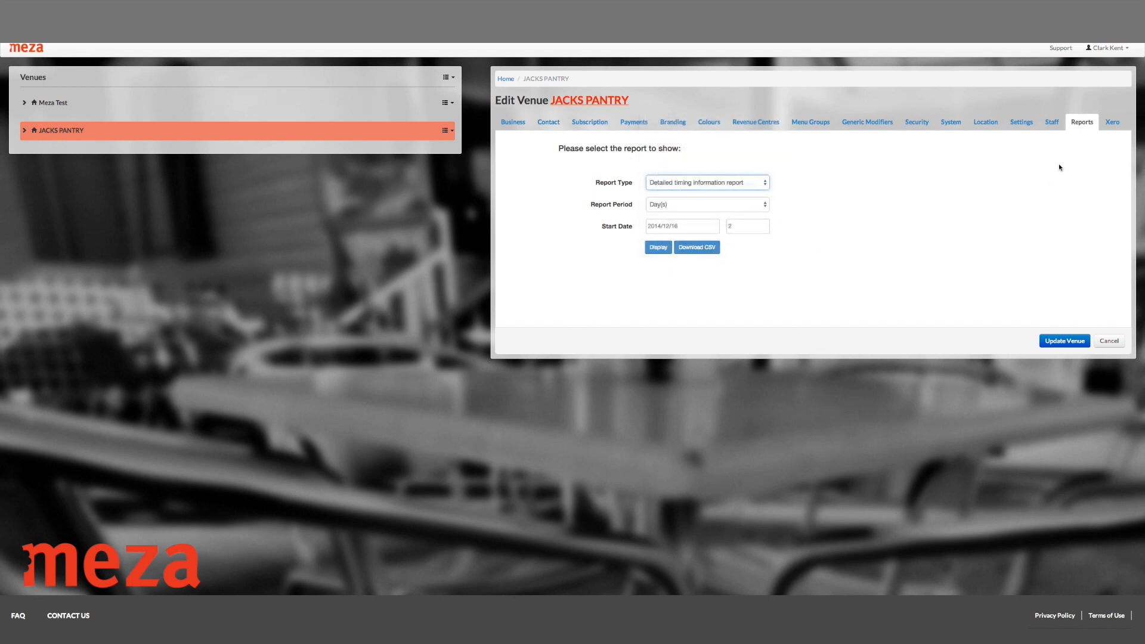
pyautogui.click(1111, 124)
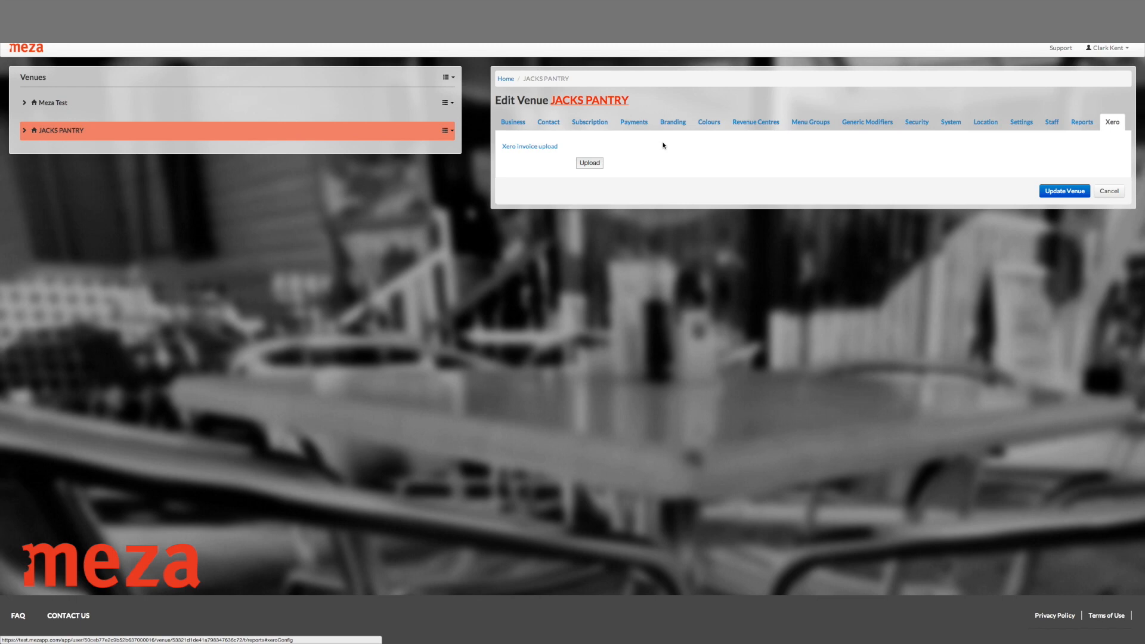
pyautogui.click(1081, 123)
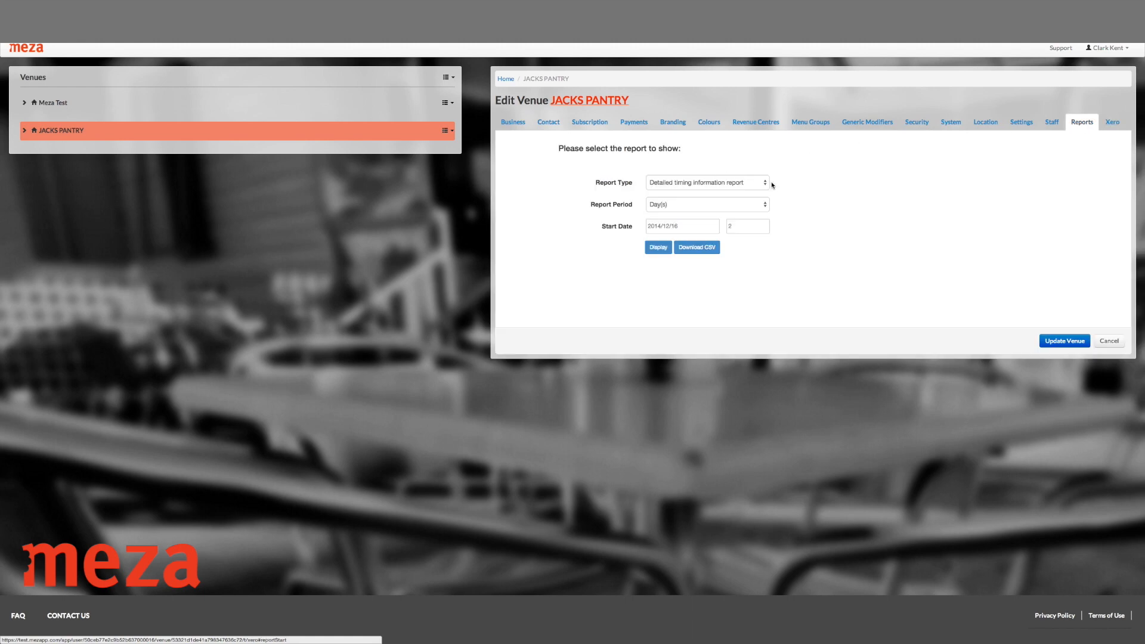